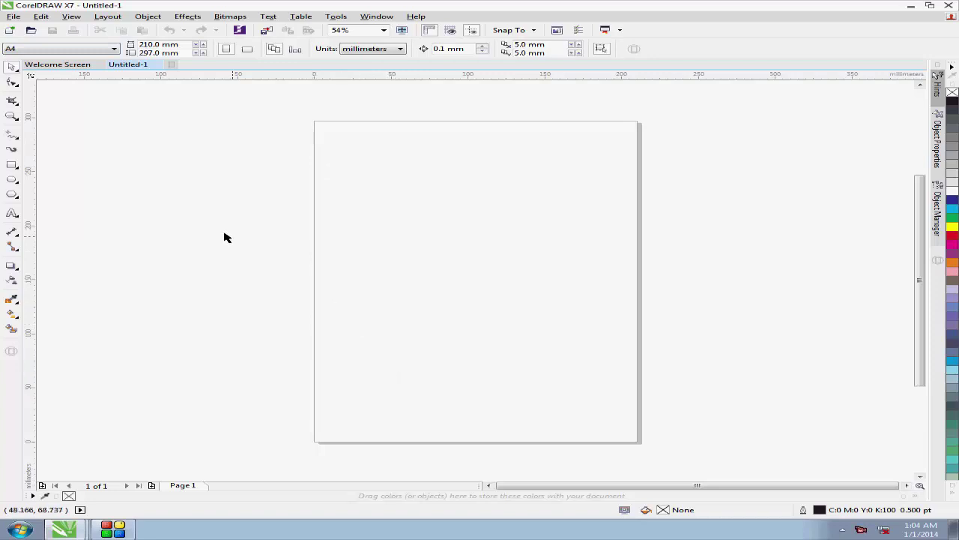
Create a second blank document and return to the Untitled-1 document.
left_click(12, 16)
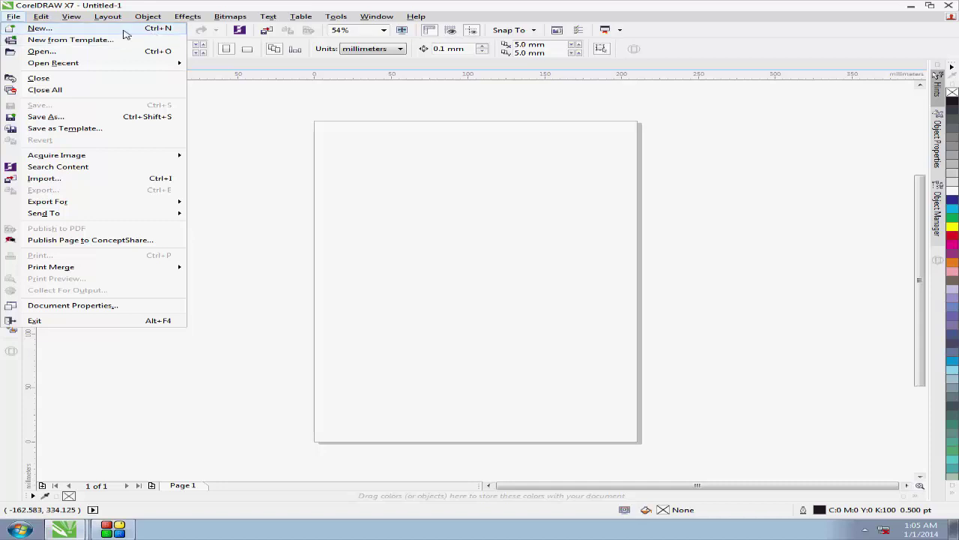
left_click(125, 31)
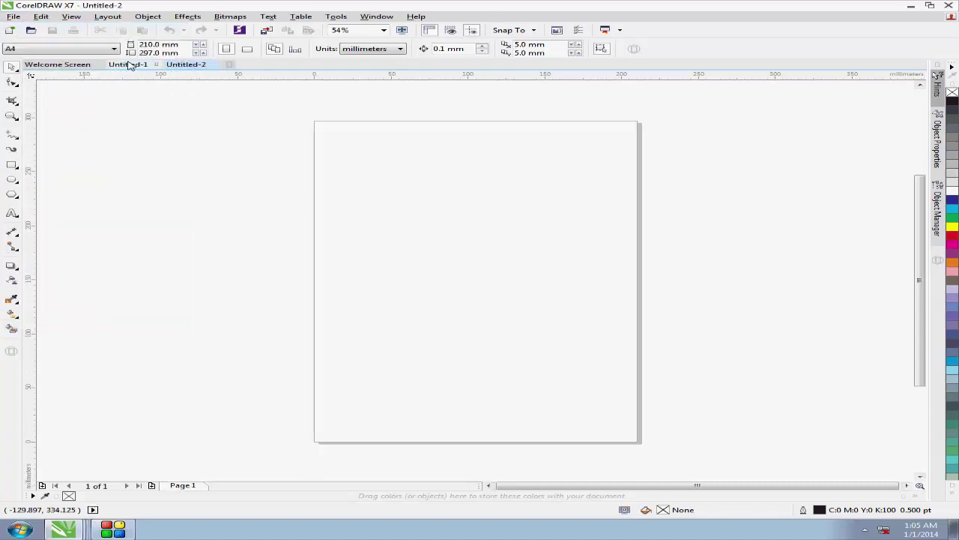
left_click(171, 68)
left_click(123, 65)
Draw a red-filled rectangle about 143 mm wide and 89 mm high on the Untitled-1 page.
left_click(12, 165)
left_click_drag(375, 189, 595, 285)
left_click(951, 235)
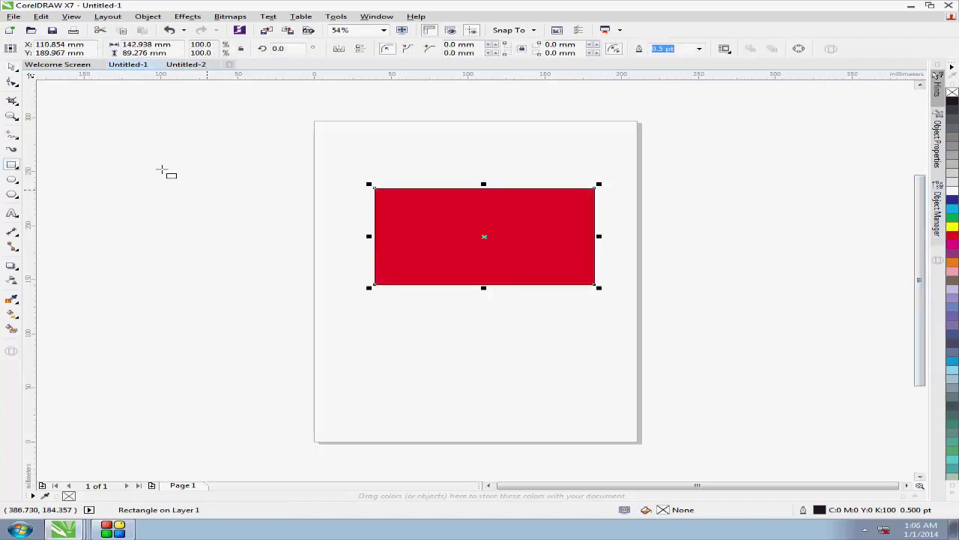
In Untitled-2, draw a blue-filled rectangle about 164 mm wide and 19 mm high in the upper part of the page.
left_click(186, 64)
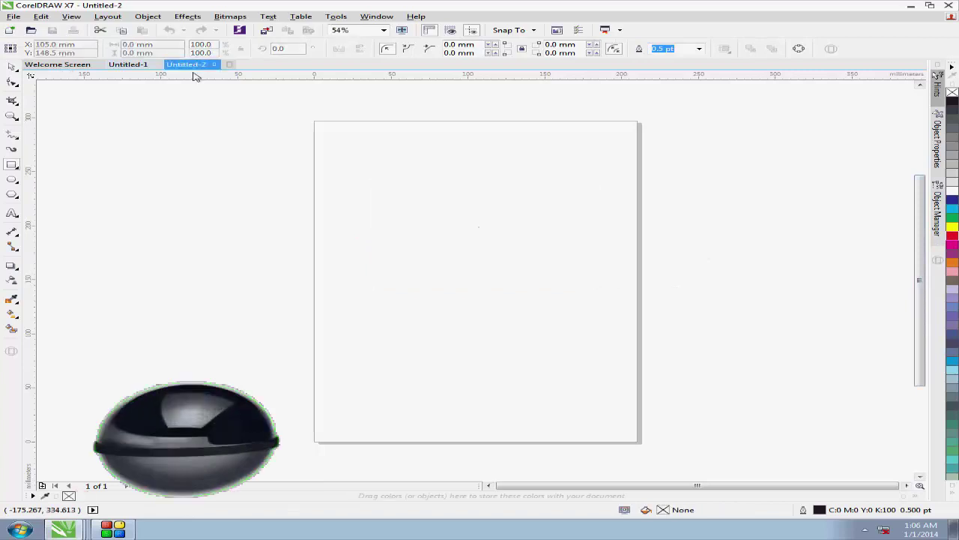
left_click_drag(325, 164, 579, 186)
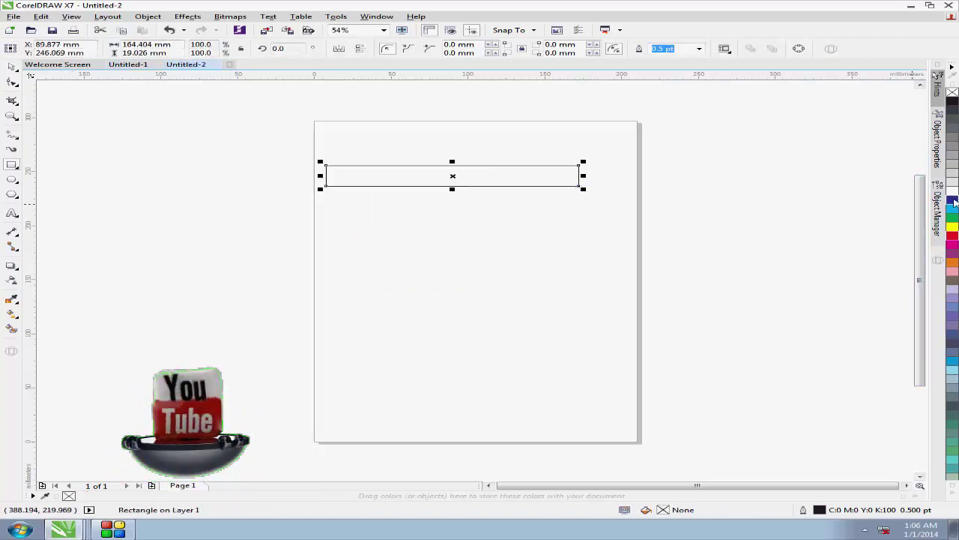
left_click(951, 199)
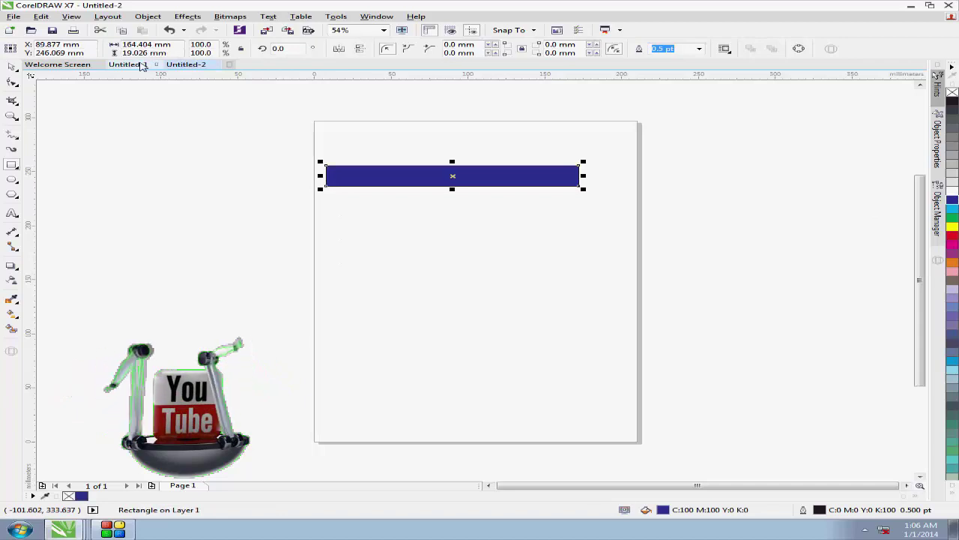
Check both open documents and close Untitled-2 without saving its changes.
left_click(141, 64)
left_click(192, 65)
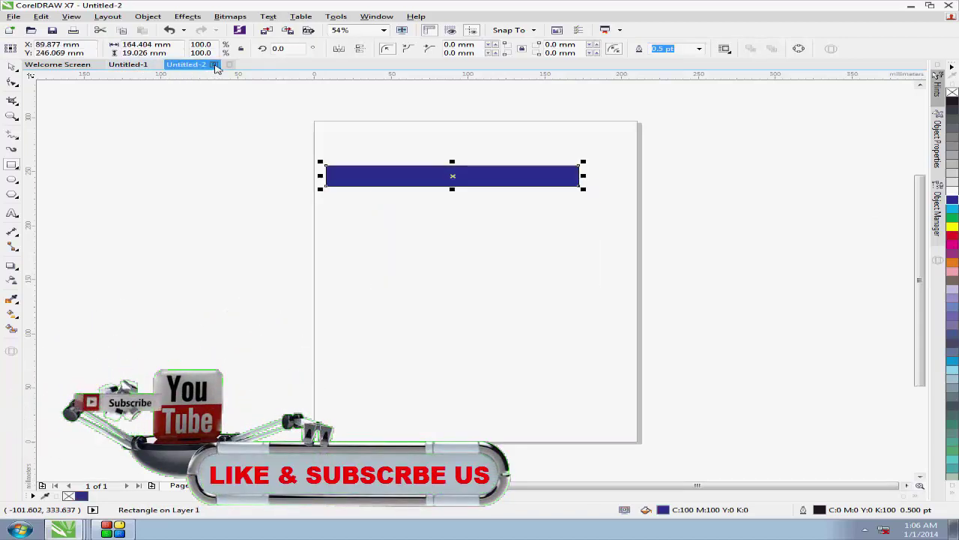
left_click(214, 64)
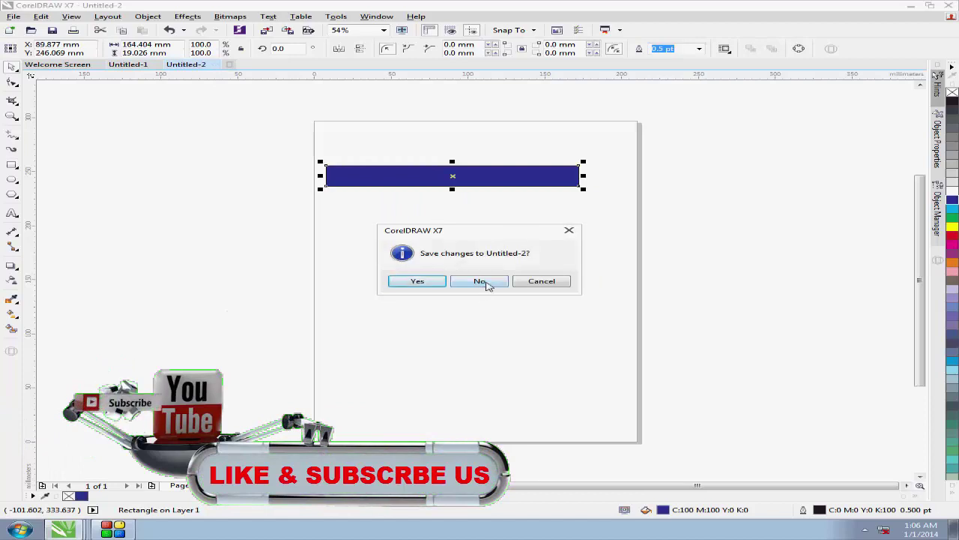
left_click(481, 282)
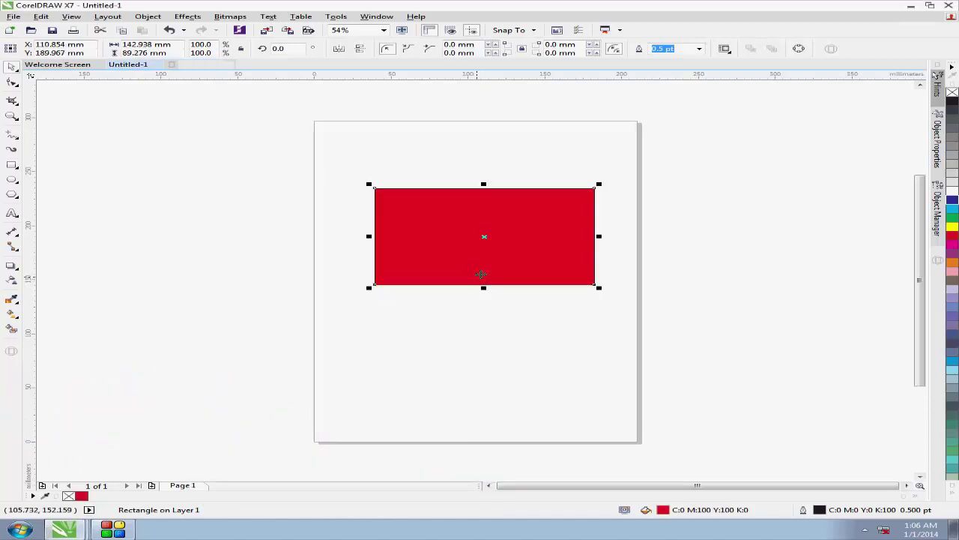
Delete the red rectangle from the Untitled-1 page.
left_click(14, 16)
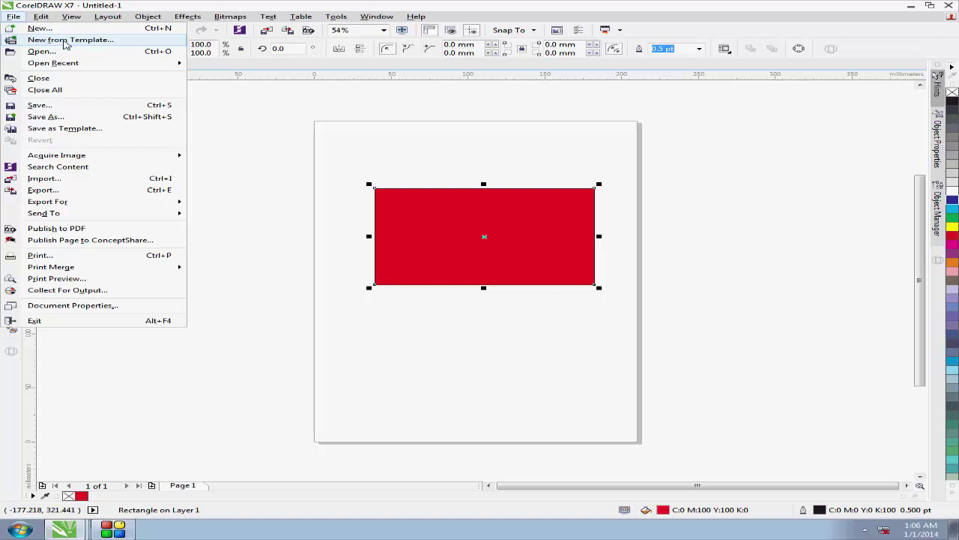
left_click(401, 207)
key("Delete")
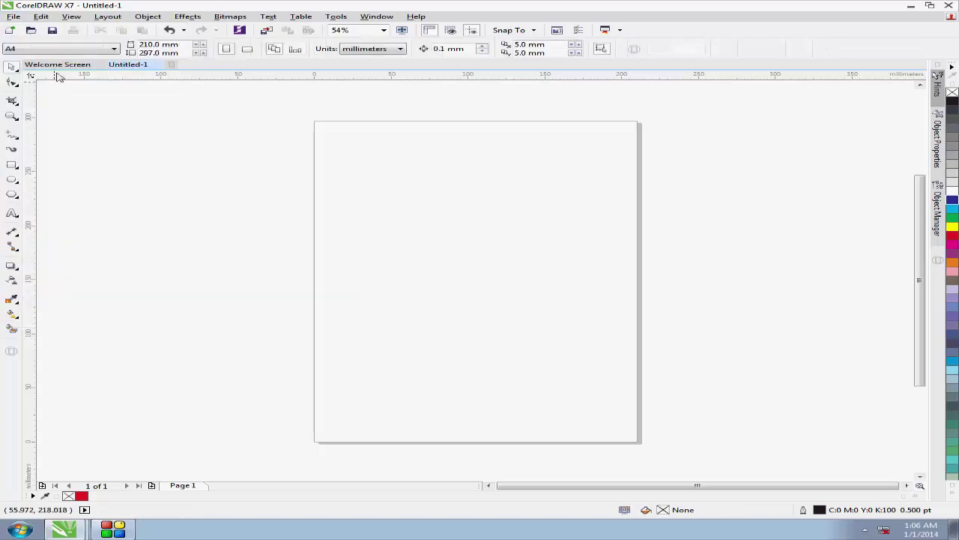
Start a new document from a template and look over the complete list of local templates.
left_click(14, 17)
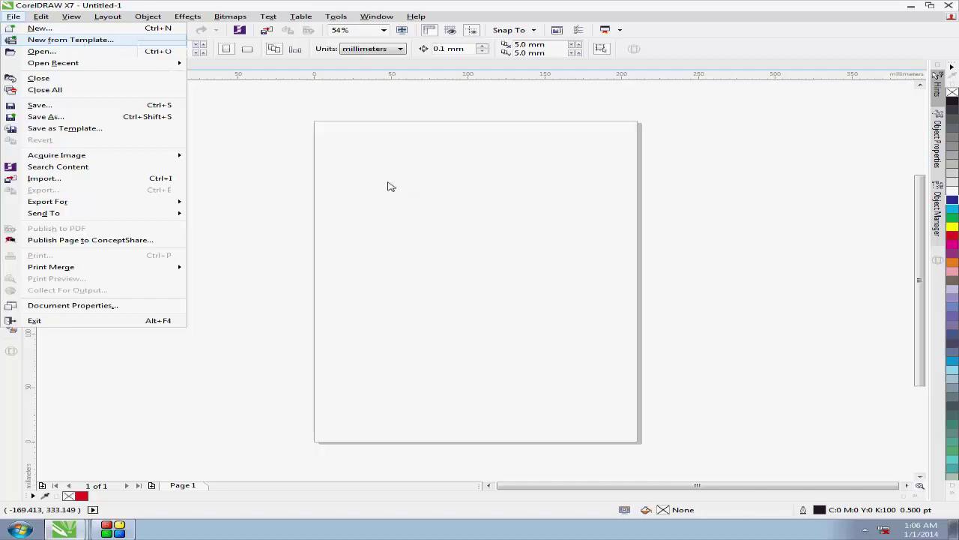
left_click(190, 113)
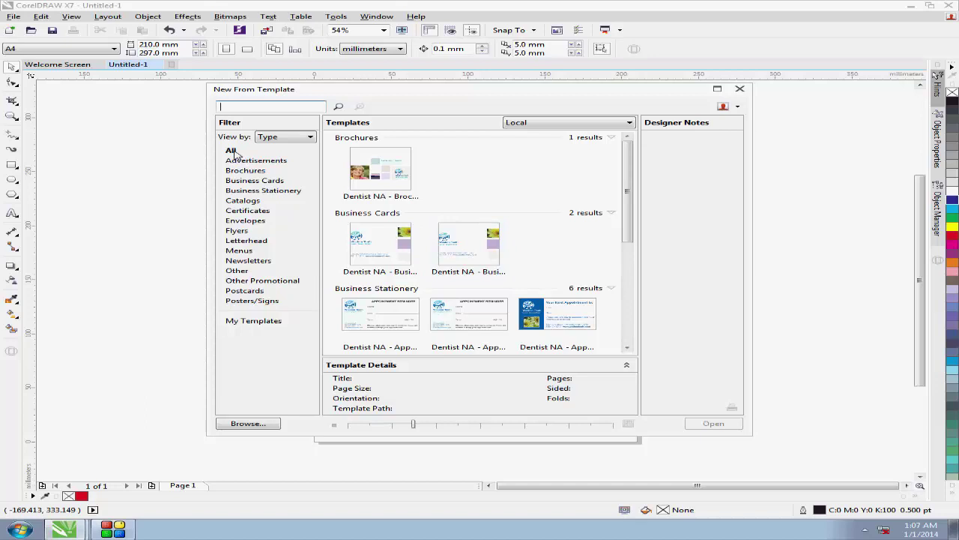
mouse_move(628, 186)
left_mouse_down()
mouse_move(636, 330)
mouse_move(633, 180)
left_mouse_up()
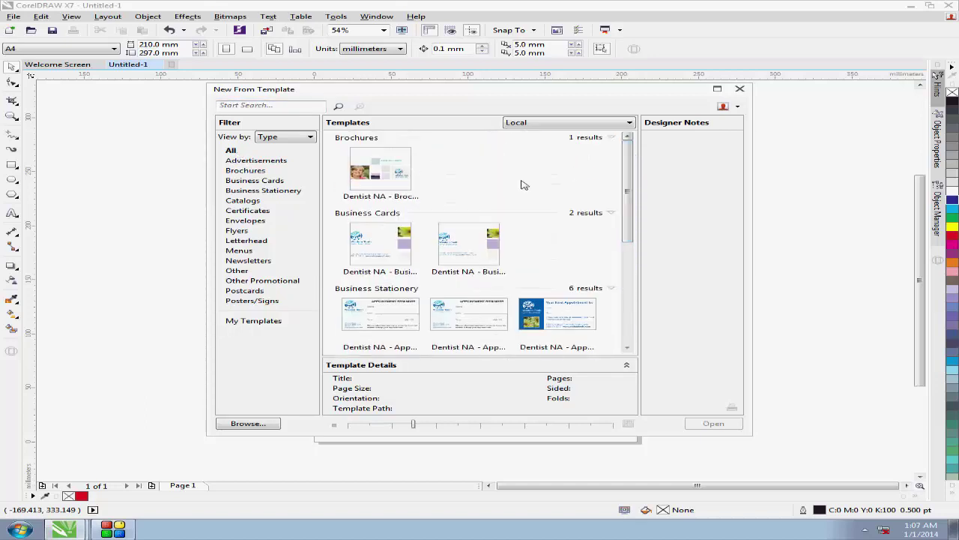
Examine the templates offered for each type, from Advertisements and Brochures down to Postcards and Posters/Signs.
left_click(259, 161)
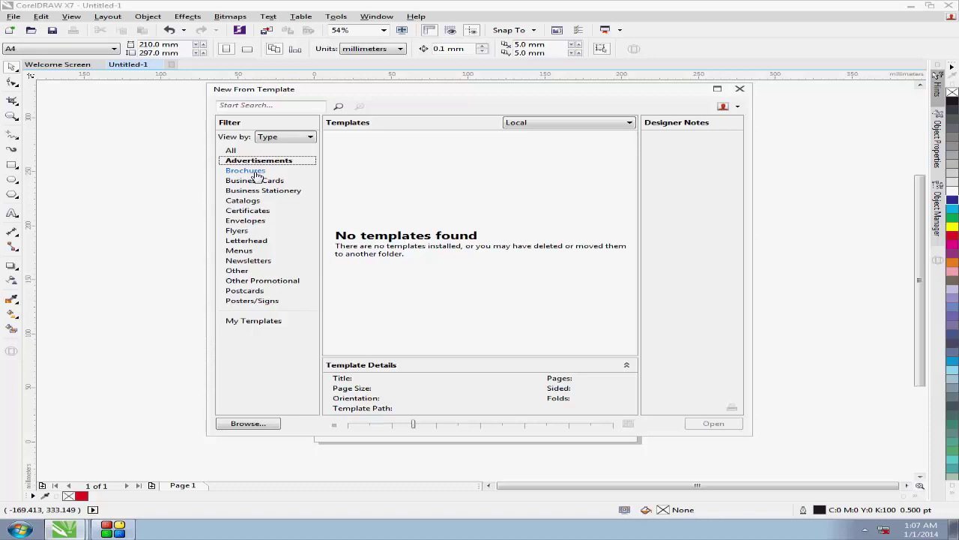
left_click(255, 173)
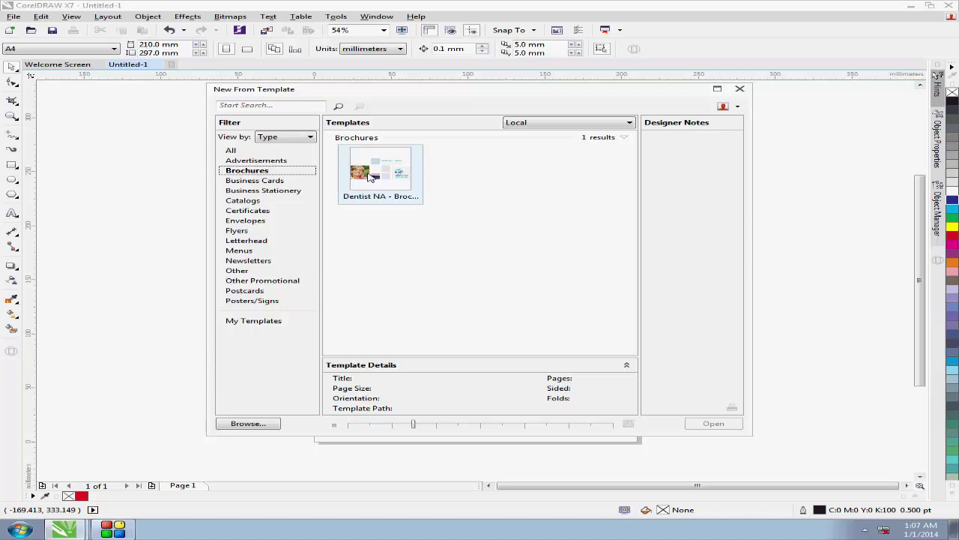
left_click(271, 181)
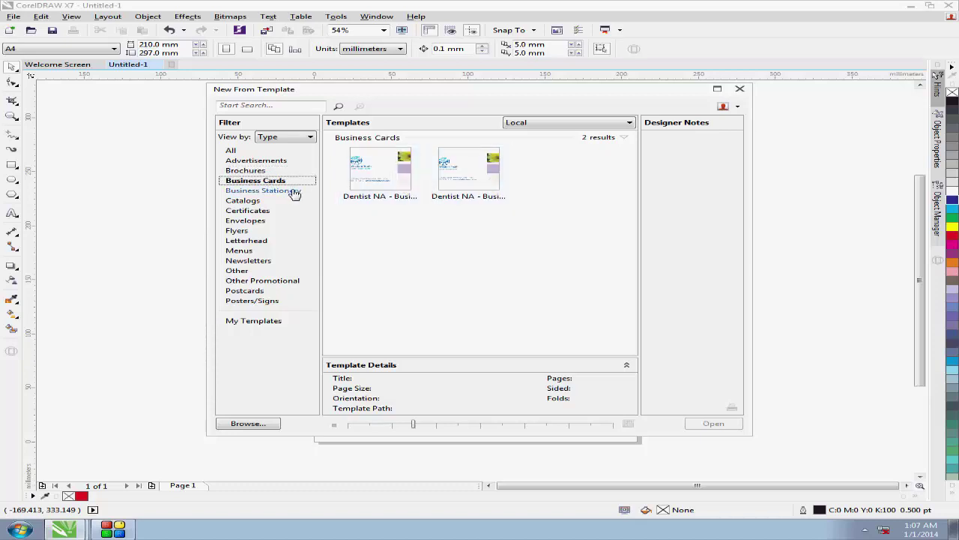
left_click(295, 192)
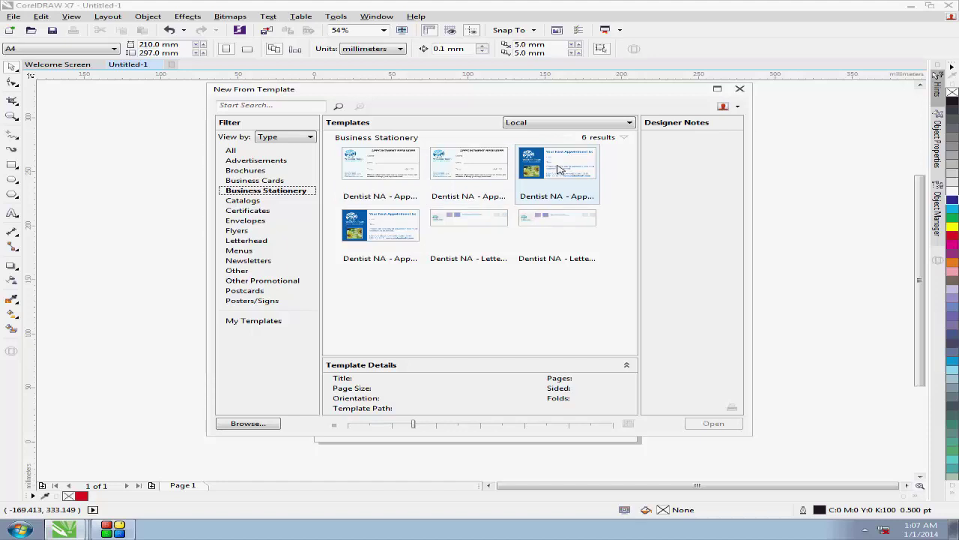
left_click(258, 201)
left_click(262, 212)
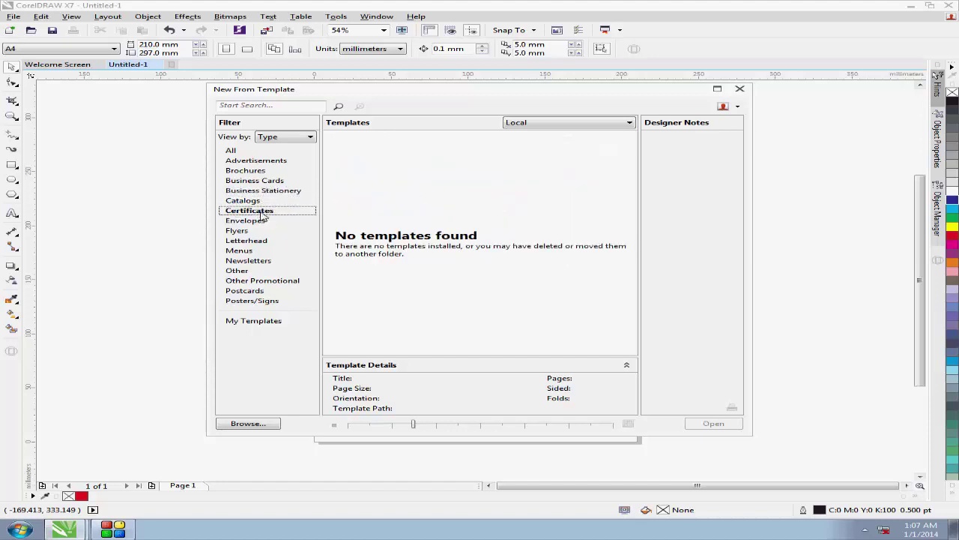
left_click(259, 221)
left_click(252, 232)
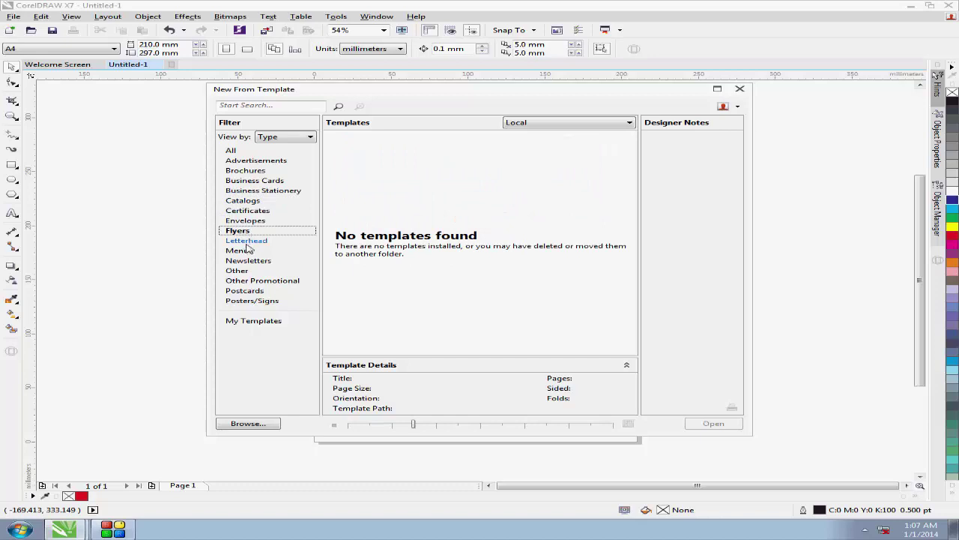
left_click(247, 250)
left_click(255, 271)
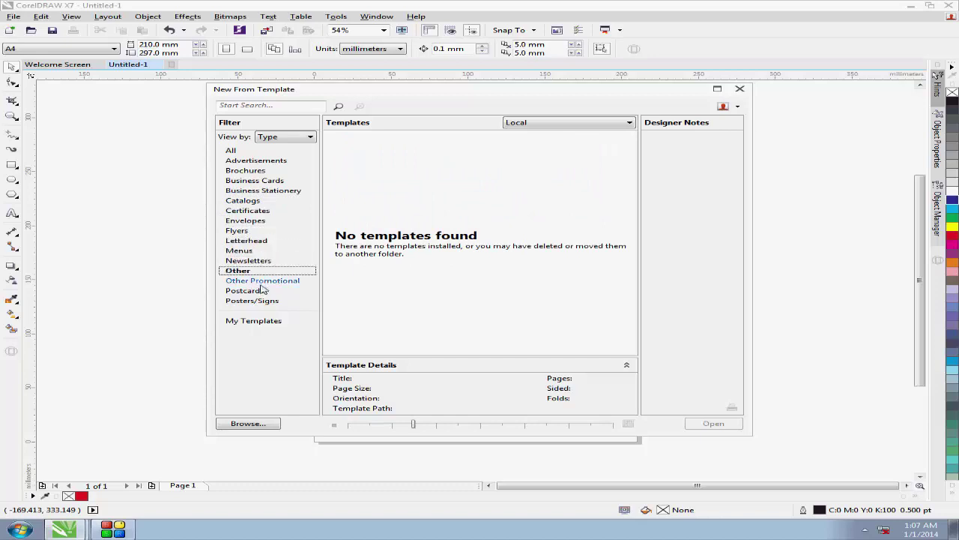
left_click(262, 281)
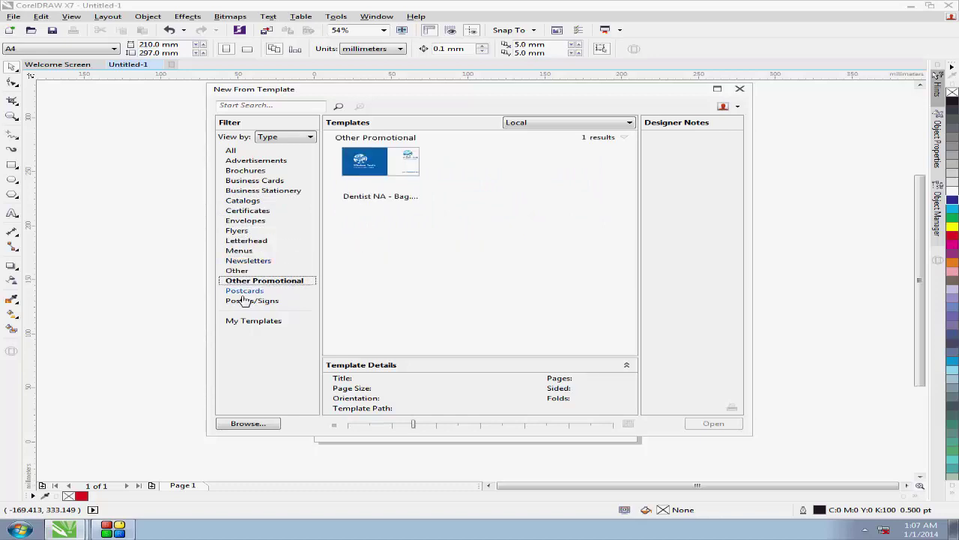
left_click(251, 292)
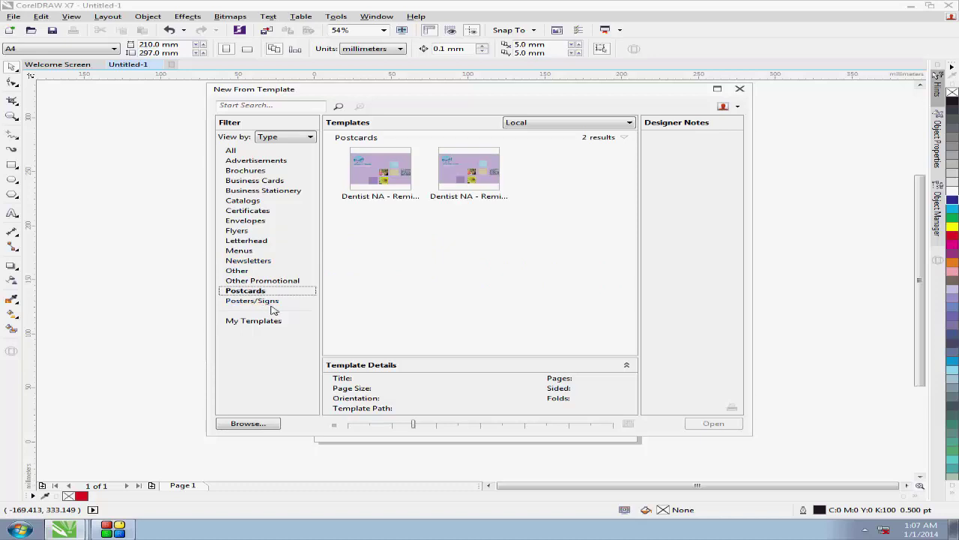
left_click(269, 303)
Recheck the Business Cards, Flyers, Newsletters, Letterhead, Envelopes, Certificates, Other and Menus types for available templates.
left_click(255, 183)
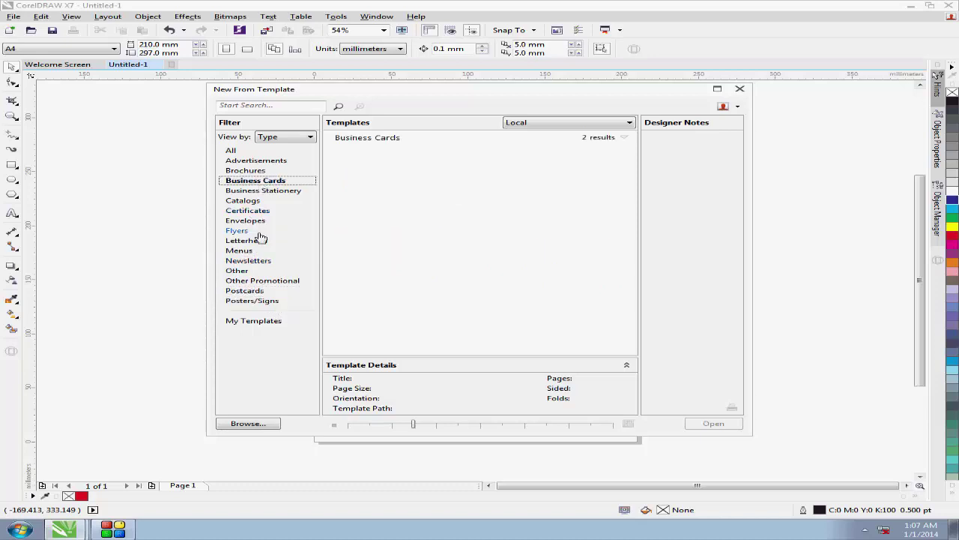
left_click(257, 232)
left_click(247, 260)
left_click(246, 241)
left_click(247, 232)
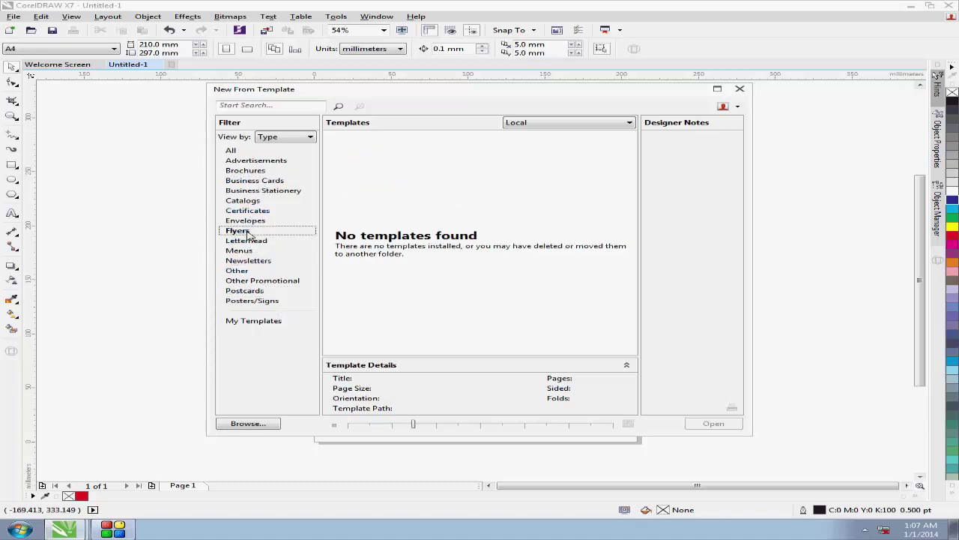
left_click(247, 221)
left_click(255, 211)
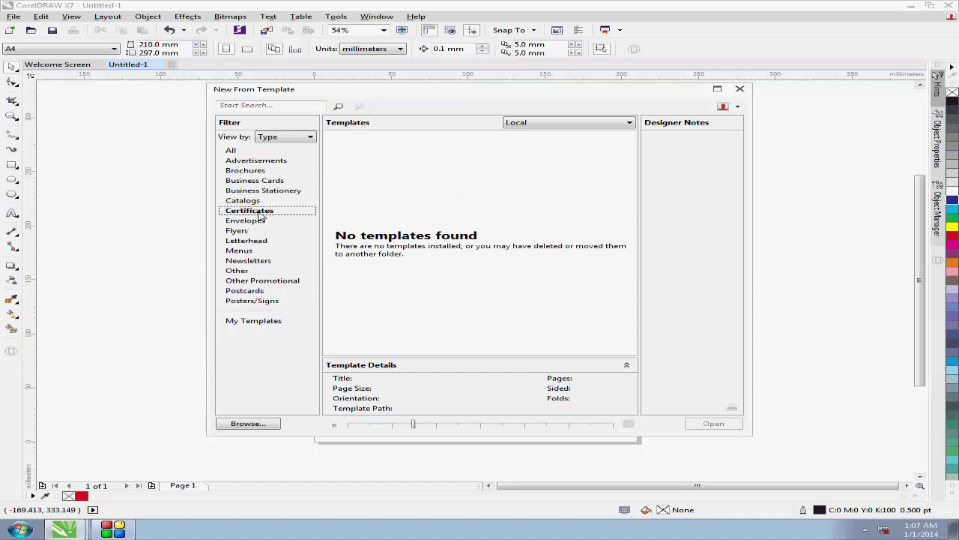
left_click(264, 261)
left_click(255, 273)
left_click(252, 253)
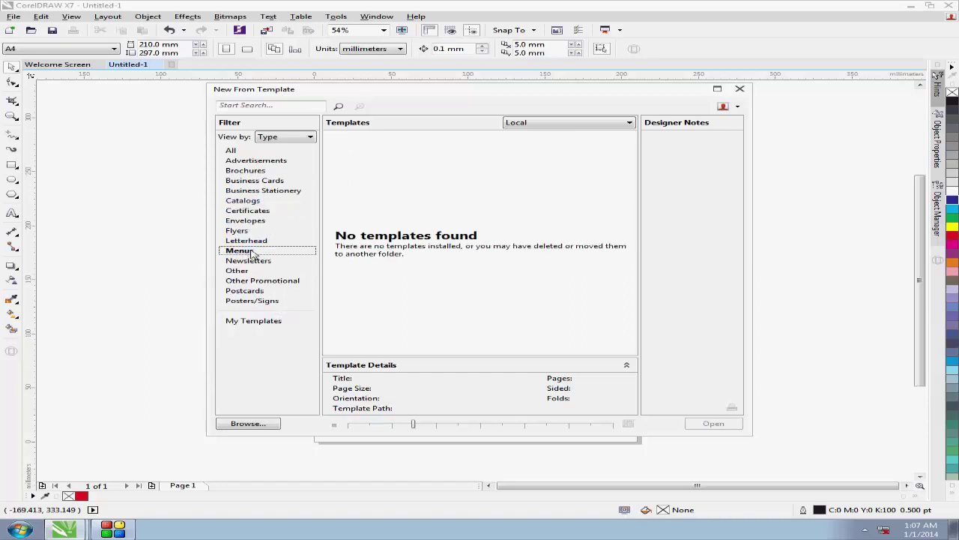
left_click(250, 241)
left_click(256, 211)
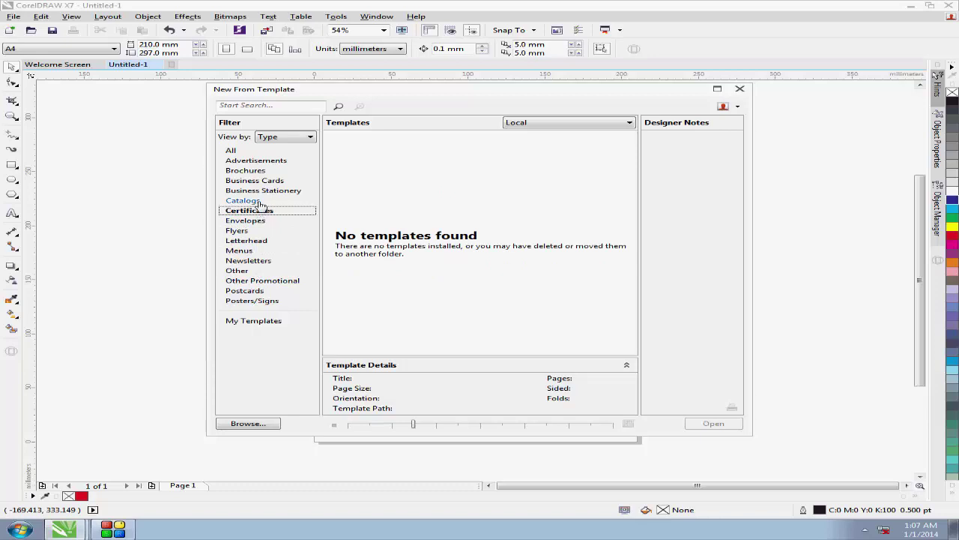
Create a document from the Dentist NA - Appointment Card 2 template in the Business Stationery type.
left_click(275, 192)
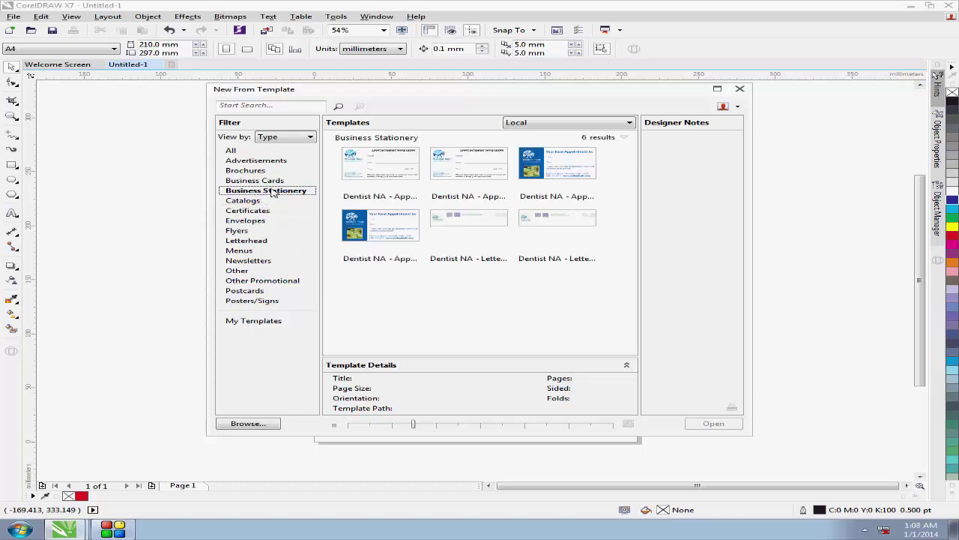
left_click(383, 231)
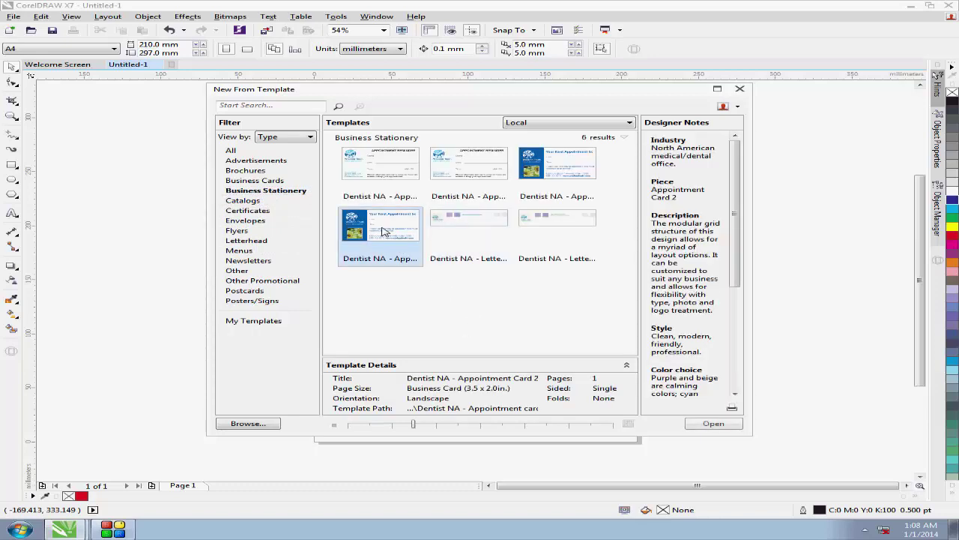
left_click(709, 424)
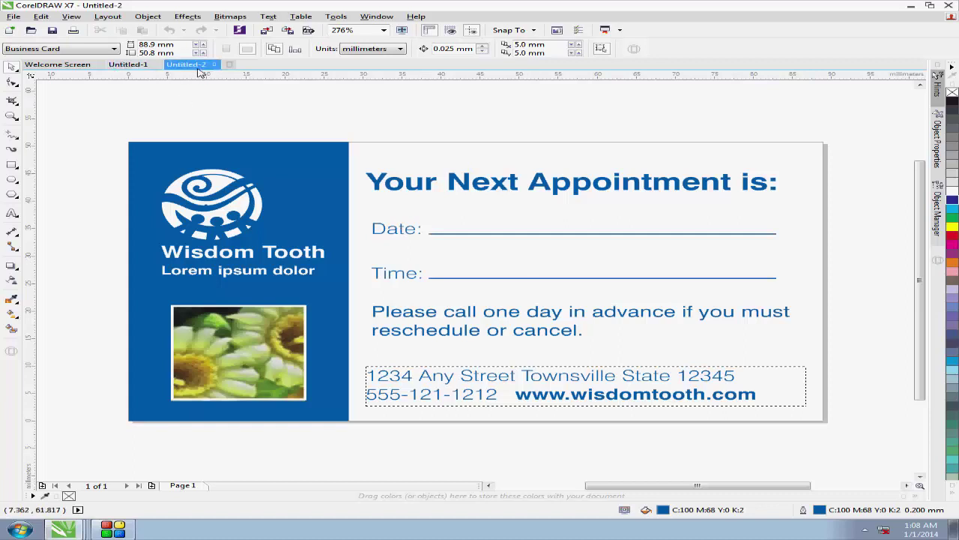
Delete both pieces of the white logo above the "Wisdom Tooth" text on the card's blue panel.
left_click(234, 241)
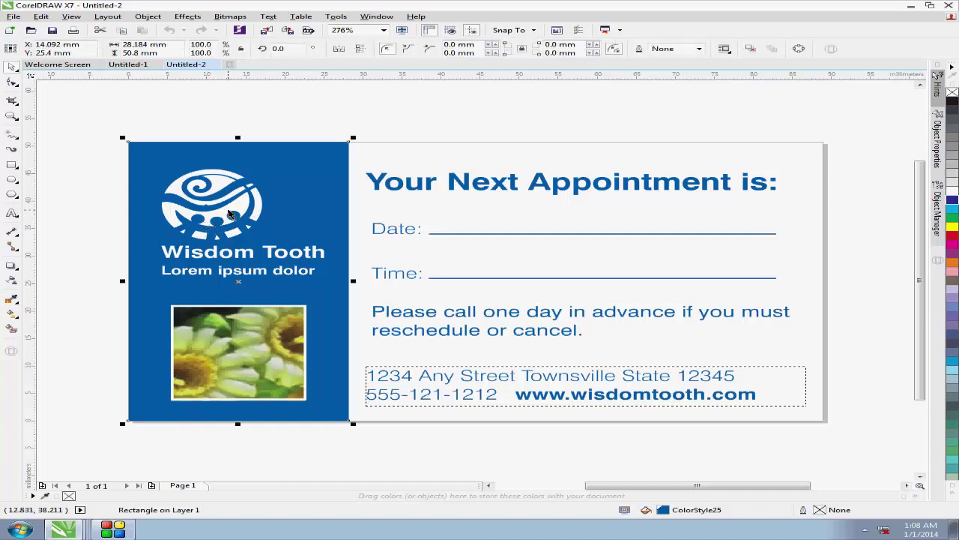
left_click_drag(230, 214, 252, 209)
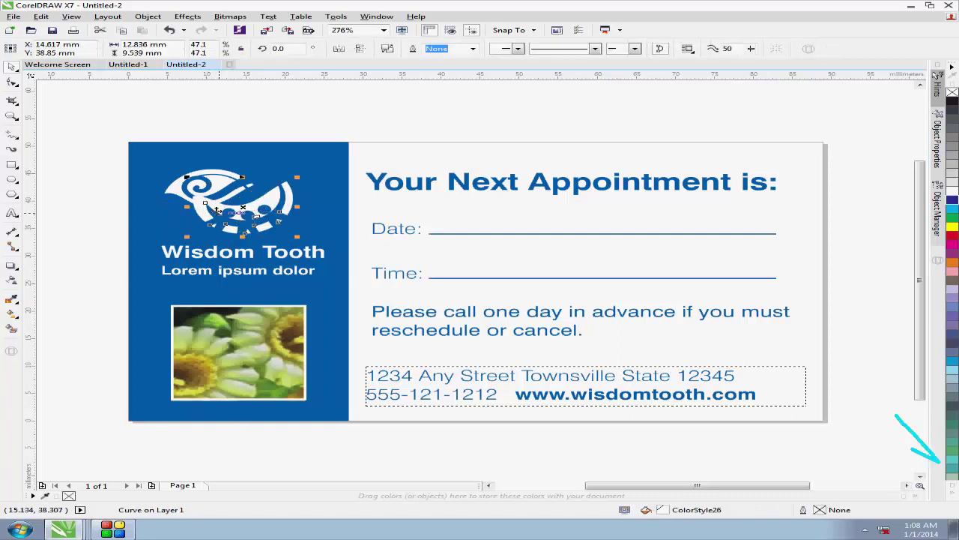
key("ctrl+z")
left_click_drag(68, 145, 334, 242)
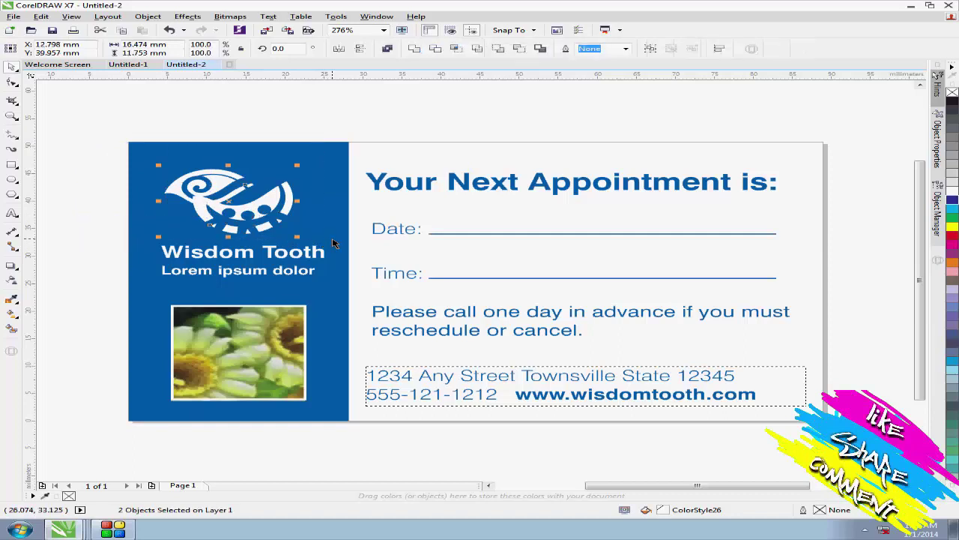
key("Delete")
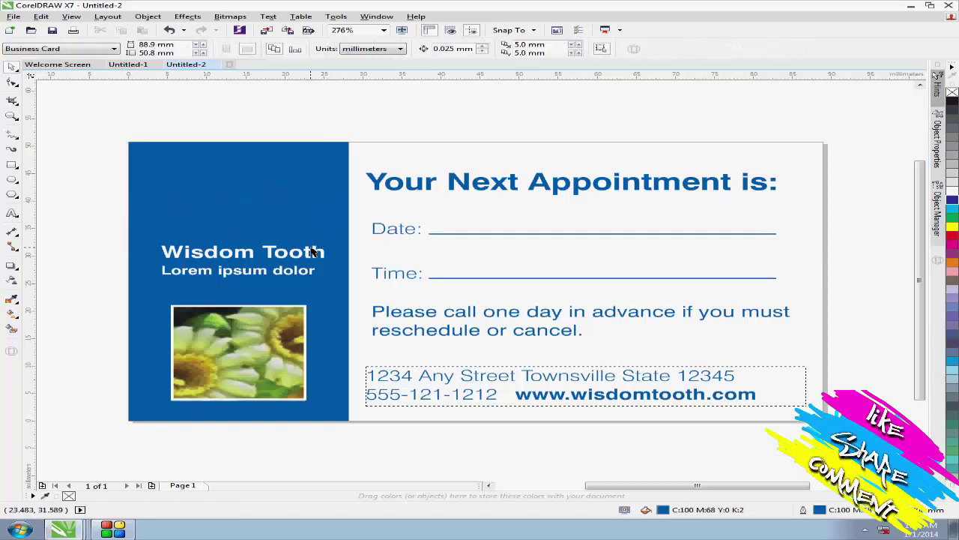
Replace "Wisdom Tooth" with "fksjdfkjsdklf" and the line below it with "djflsjdkfl" on the blue panel.
double_click(302, 255)
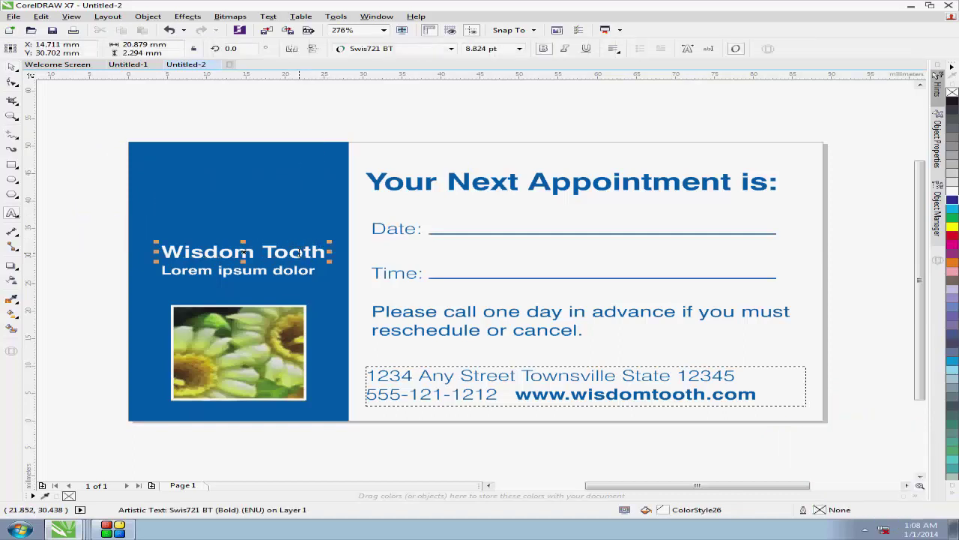
key("ctrl+a")
type("fksjdfkjsdkl")
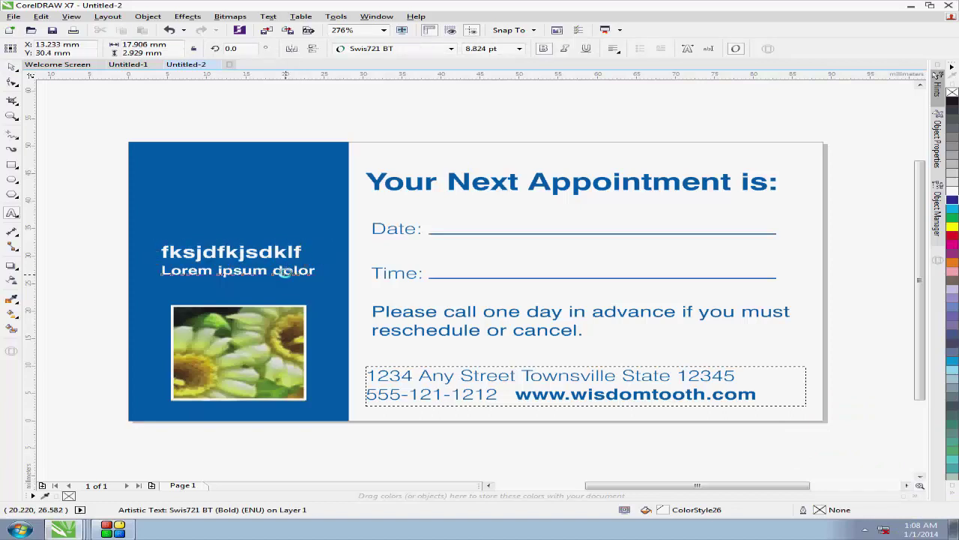
triple_click(284, 271)
type("djflsjdkfl")
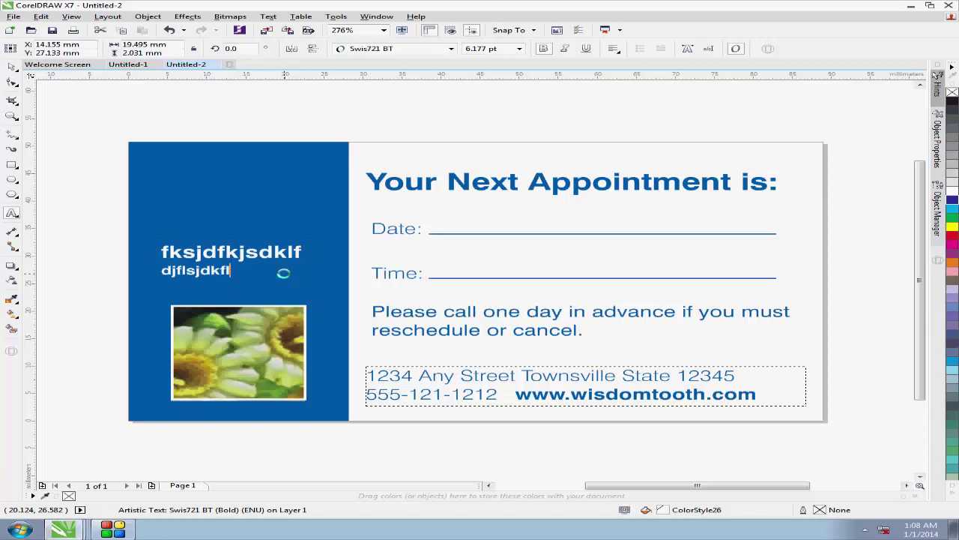
left_click(252, 326)
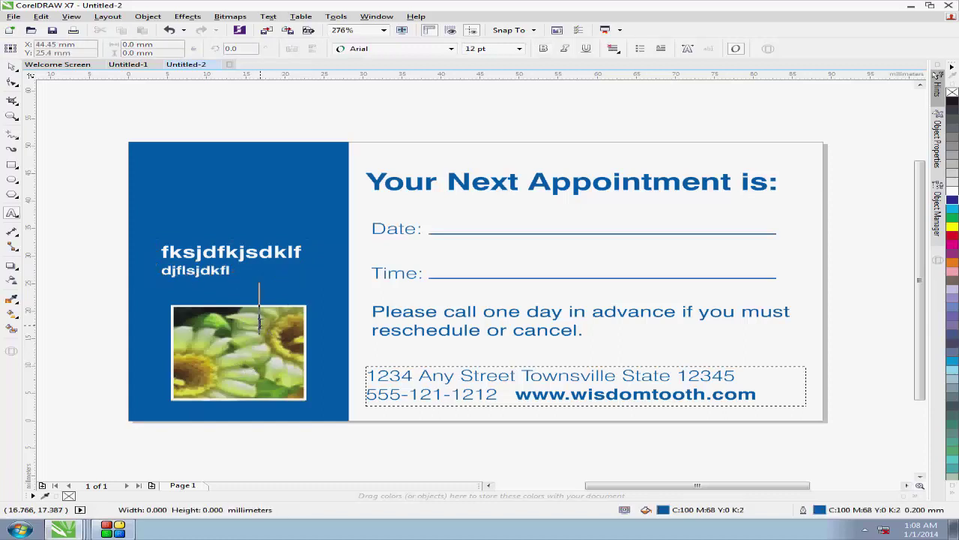
left_click(11, 66)
left_click(184, 333)
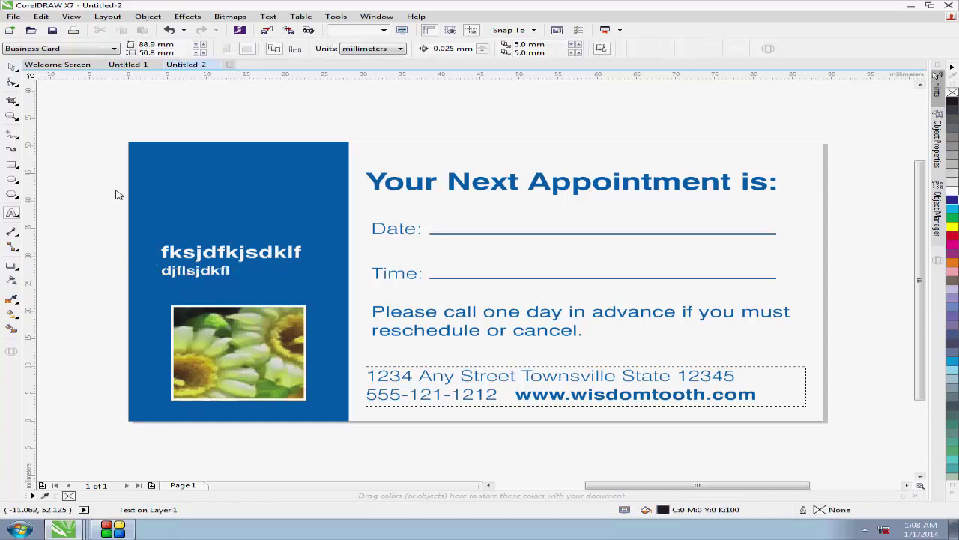
left_click(184, 333)
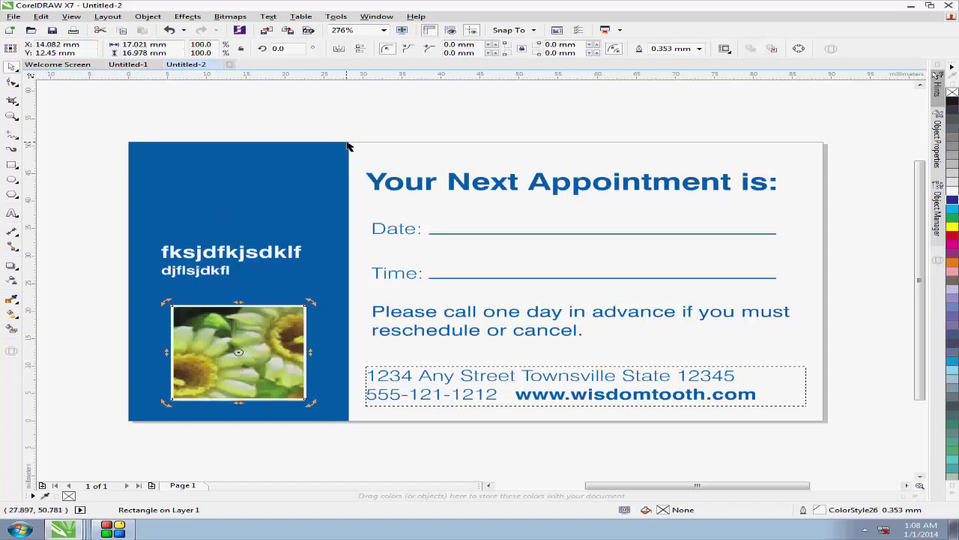
left_click(258, 356)
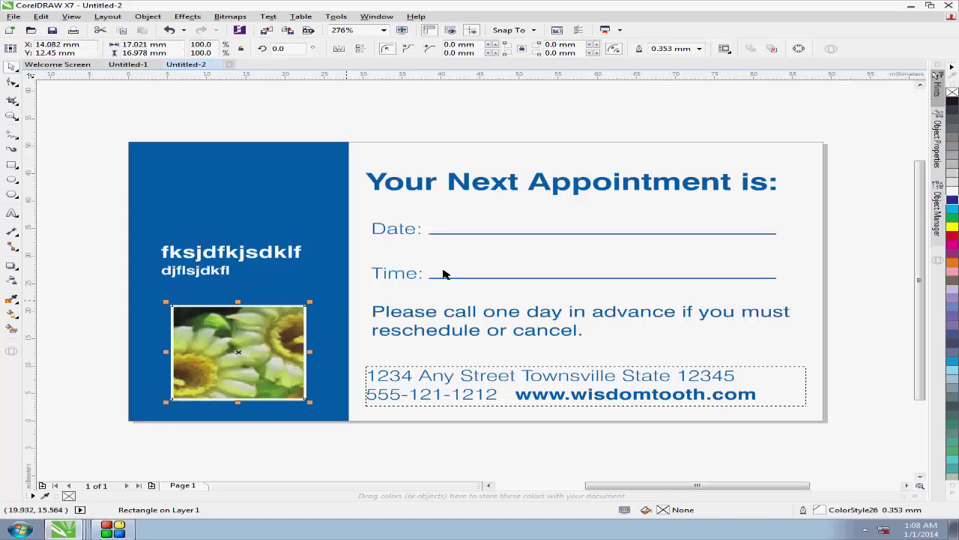
Replace the heading "Your Next Appointment is:" with "kfjsdkl;fjkds;jf sdfjk dsfjj f".
left_click(505, 184)
left_click(520, 182)
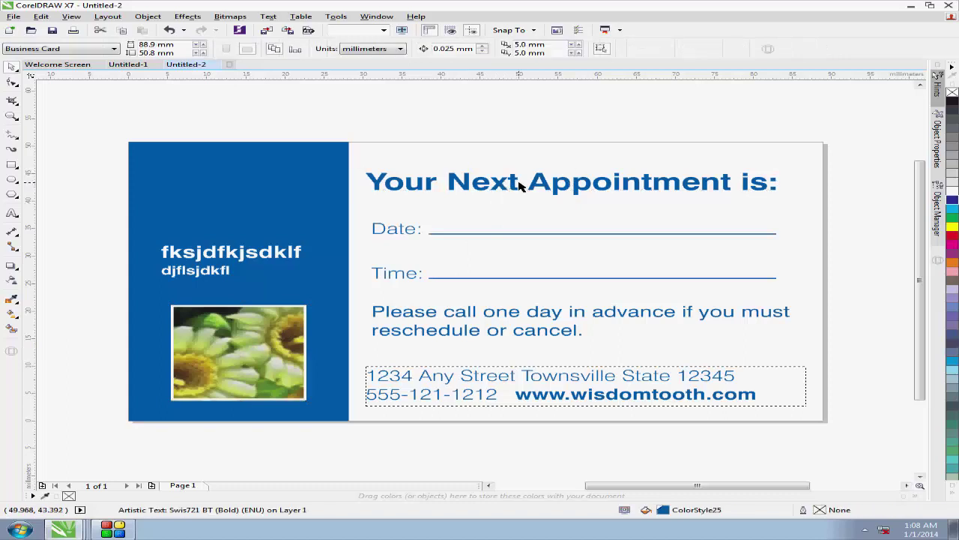
left_click(517, 182)
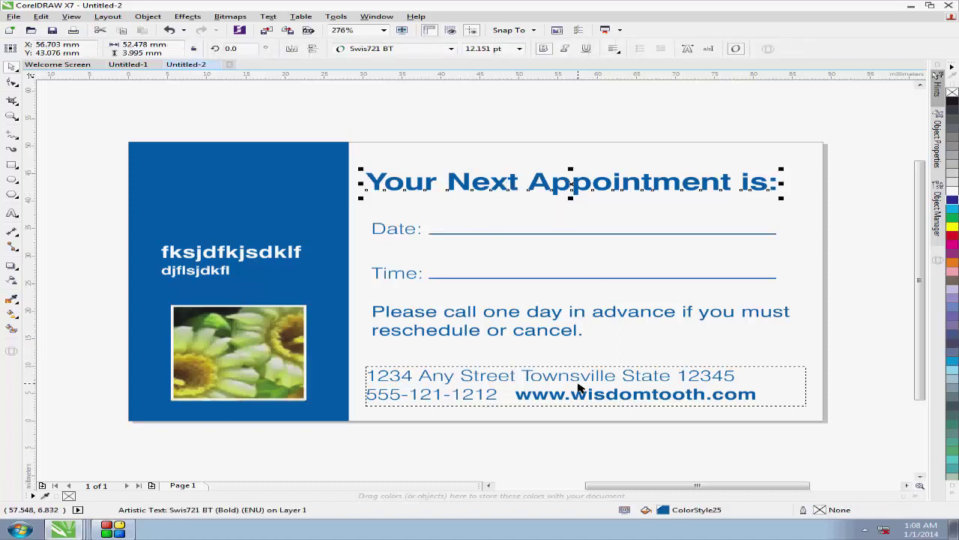
left_click(570, 180)
double_click(569, 181)
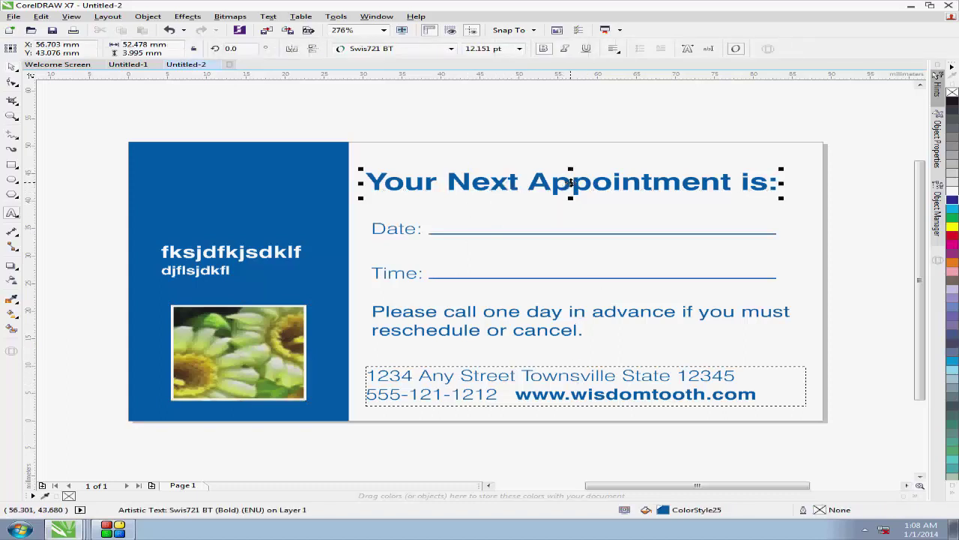
key("ctrl+a")
type("kfjsdkl;fjkds;jf sdfjk dsfjj f")
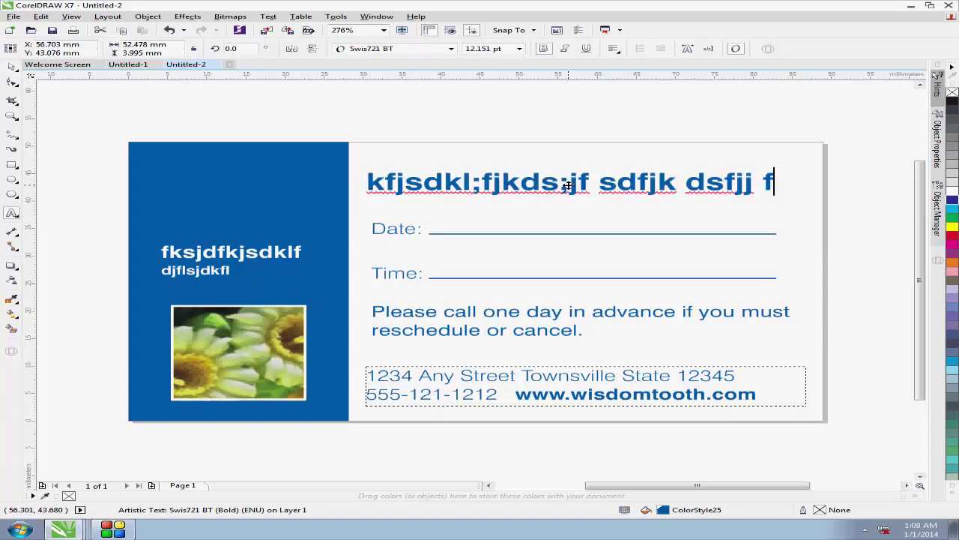
key("Escape")
left_click(507, 312)
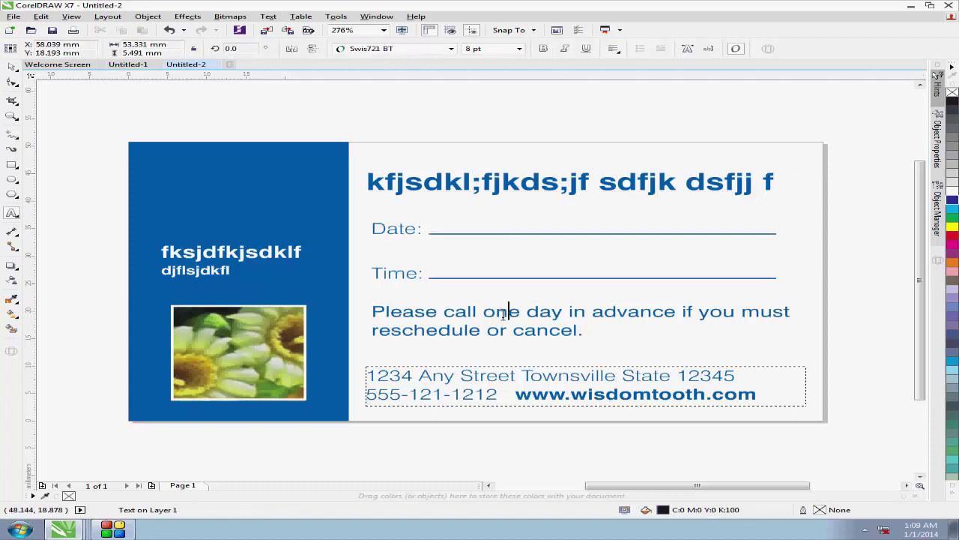
key("Escape")
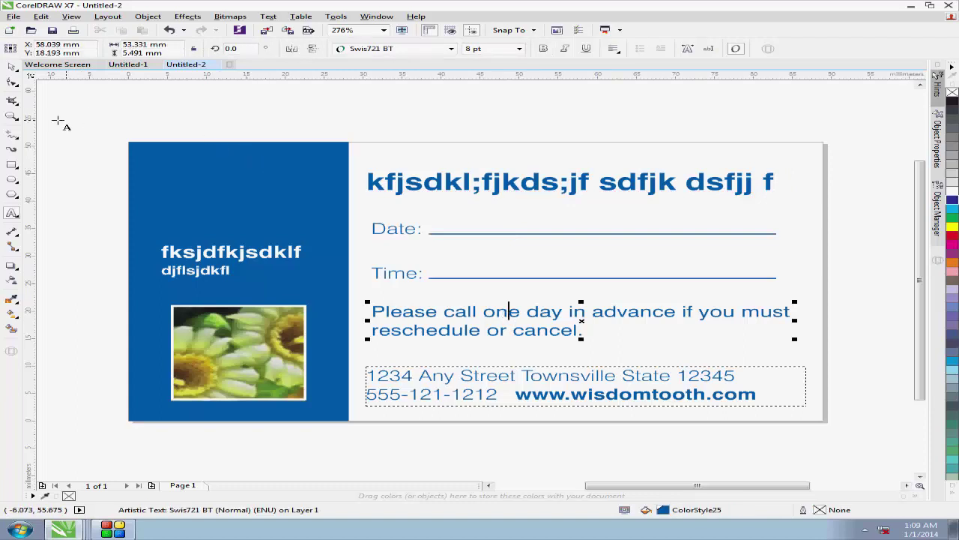
Fill the card's blue panel and the heading text with red.
left_click(12, 82)
key("space")
left_click(277, 193)
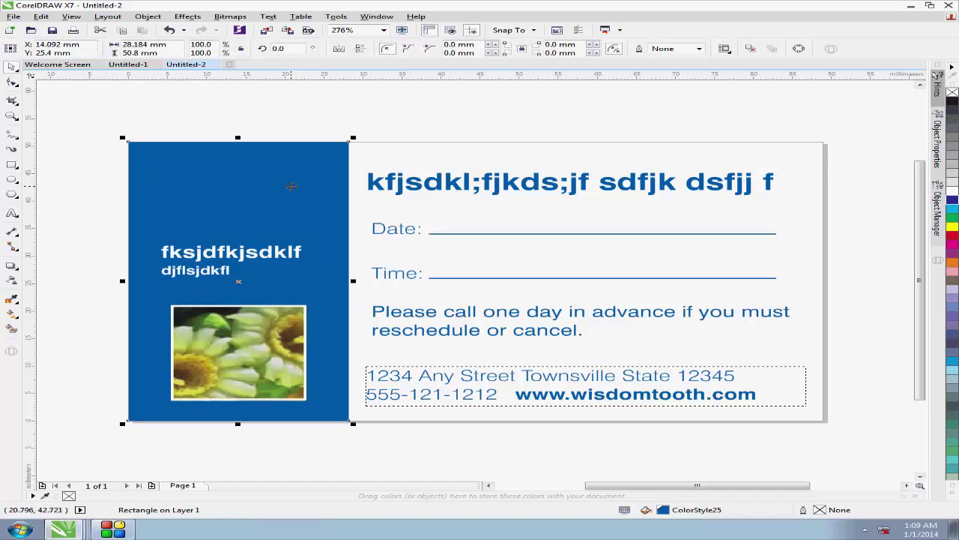
left_click(950, 235)
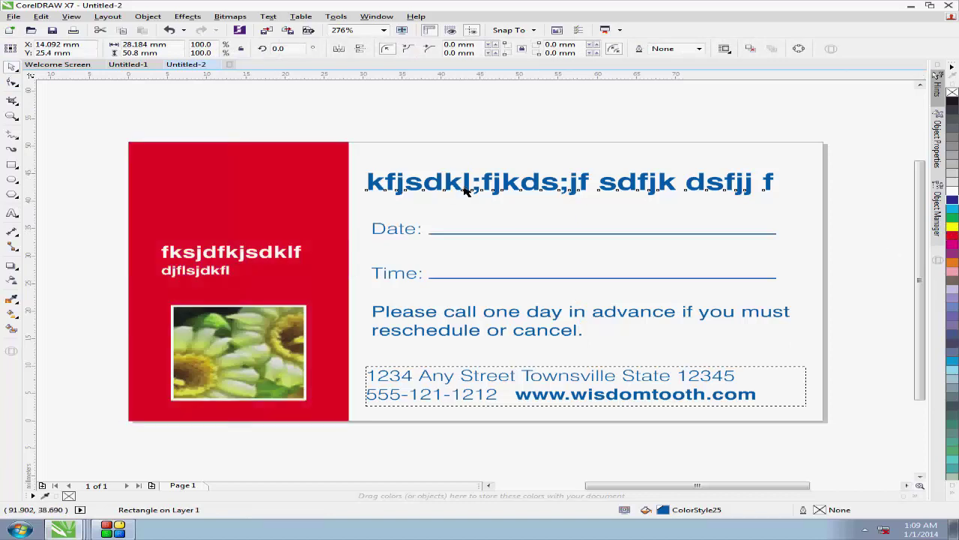
left_click(465, 189)
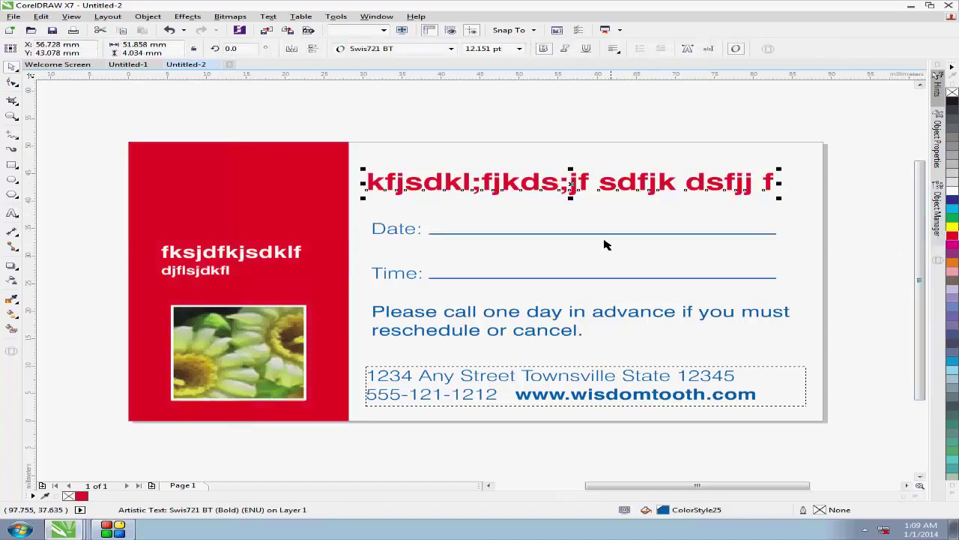
Apply a red fill and outline to the Date line, and fill the Date and Time labels with red.
left_click(552, 237)
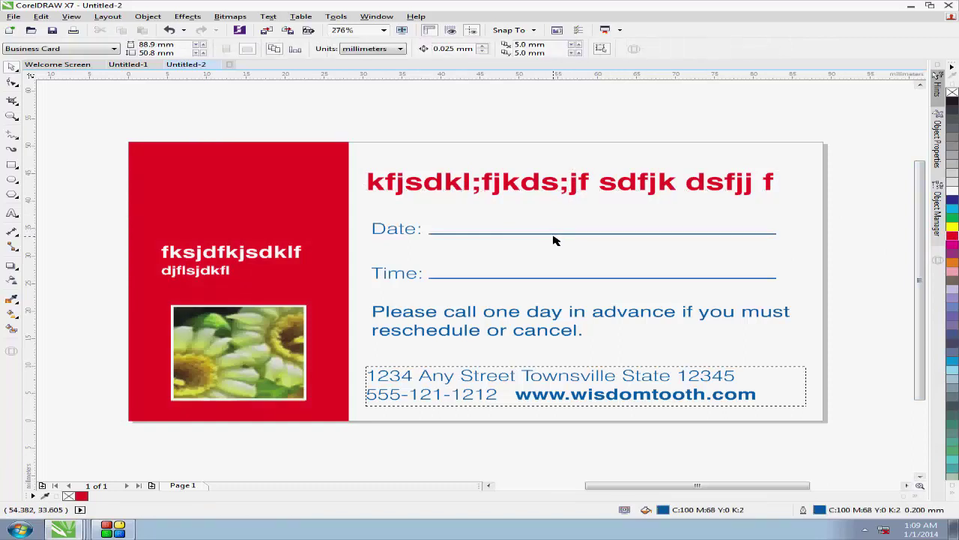
left_click(556, 234)
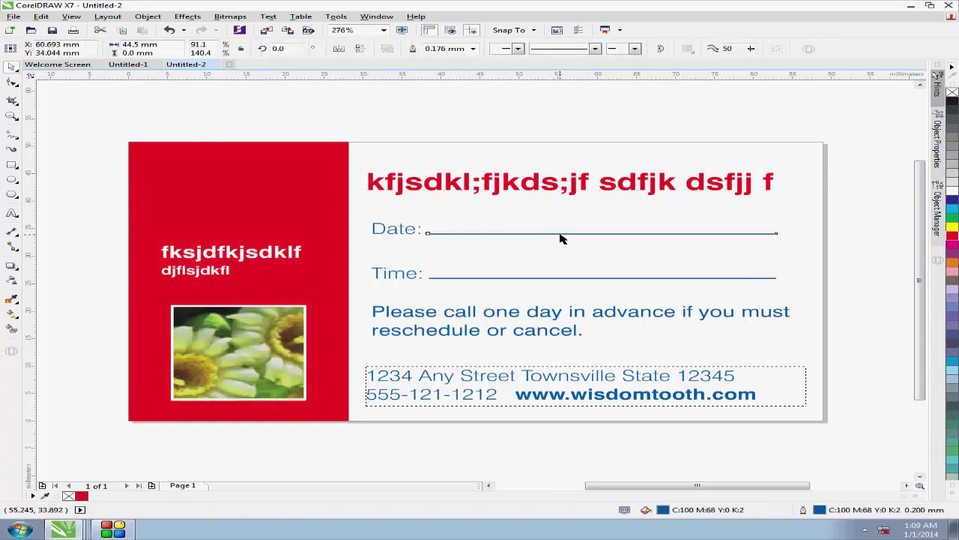
left_click(952, 236)
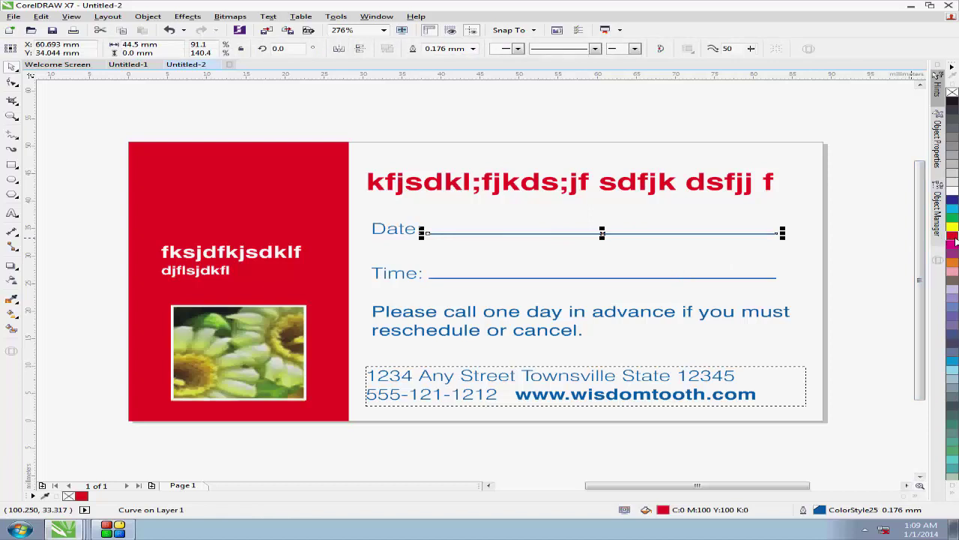
right_click(953, 238)
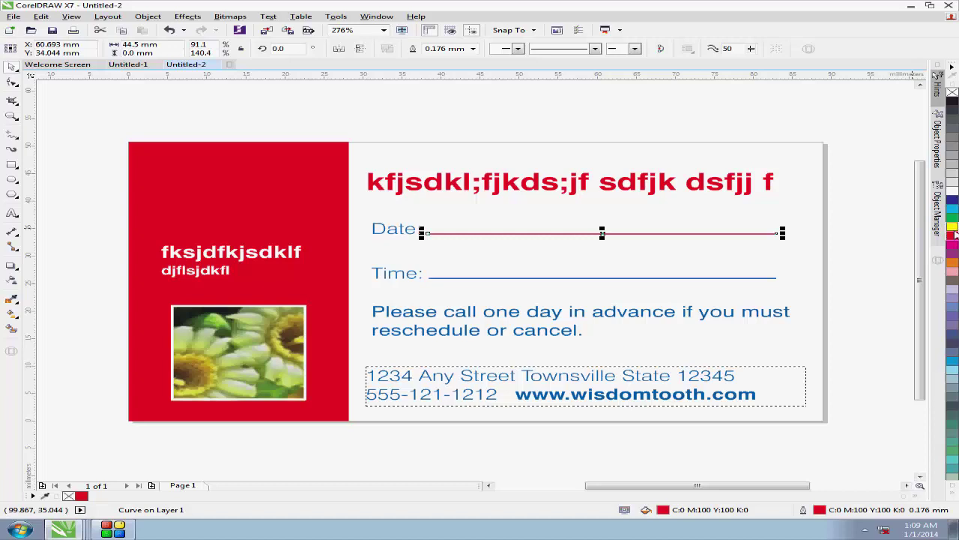
left_click(382, 232)
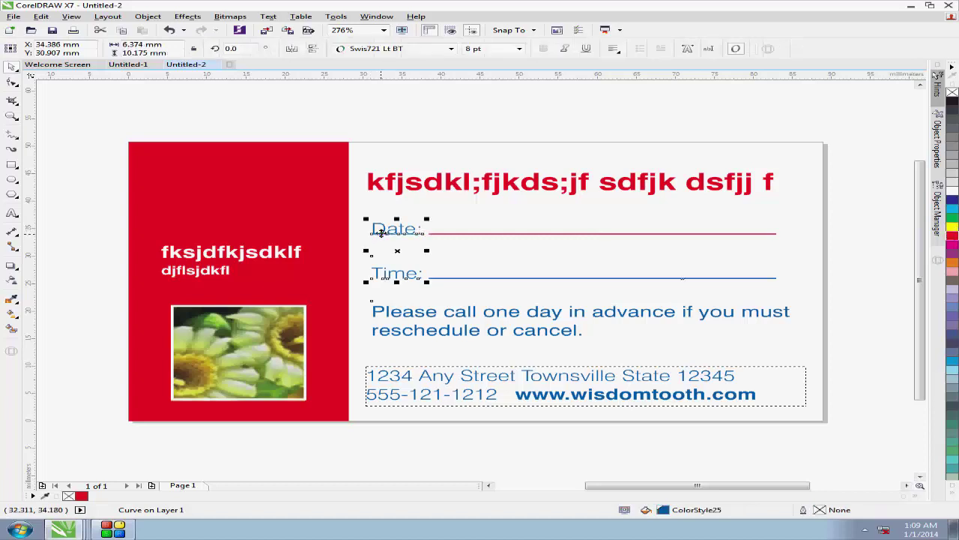
left_click(951, 229)
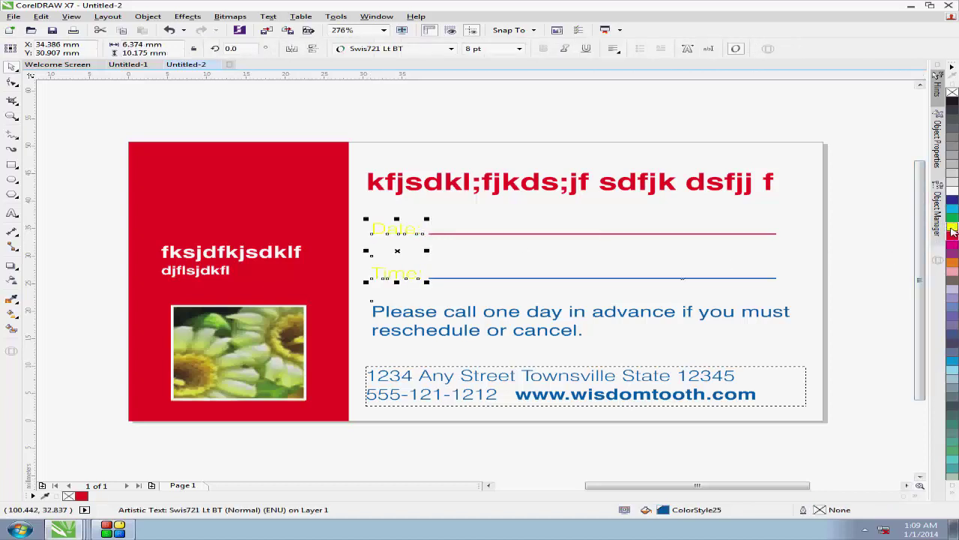
left_click(952, 240)
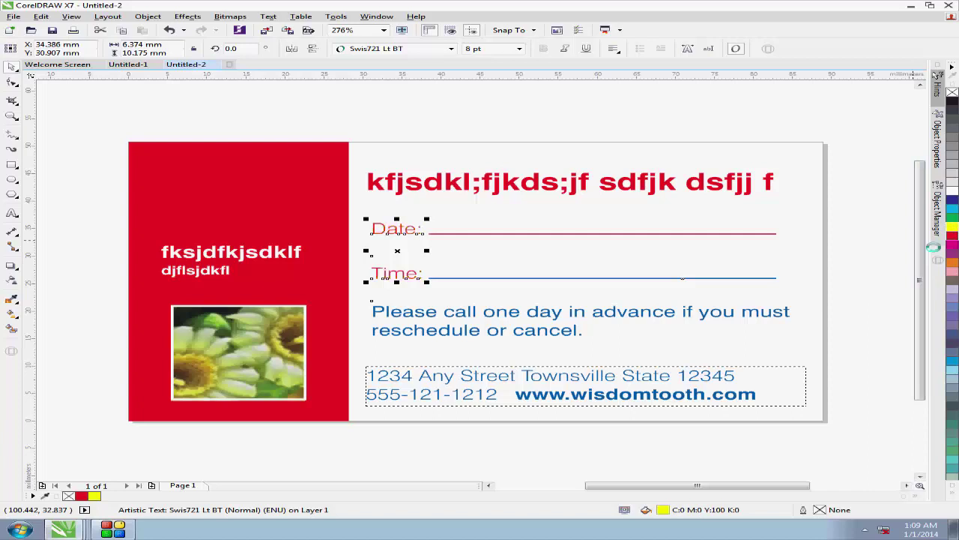
Set the outline color of the line beside the Time label to red.
left_click(628, 321)
left_click(630, 314)
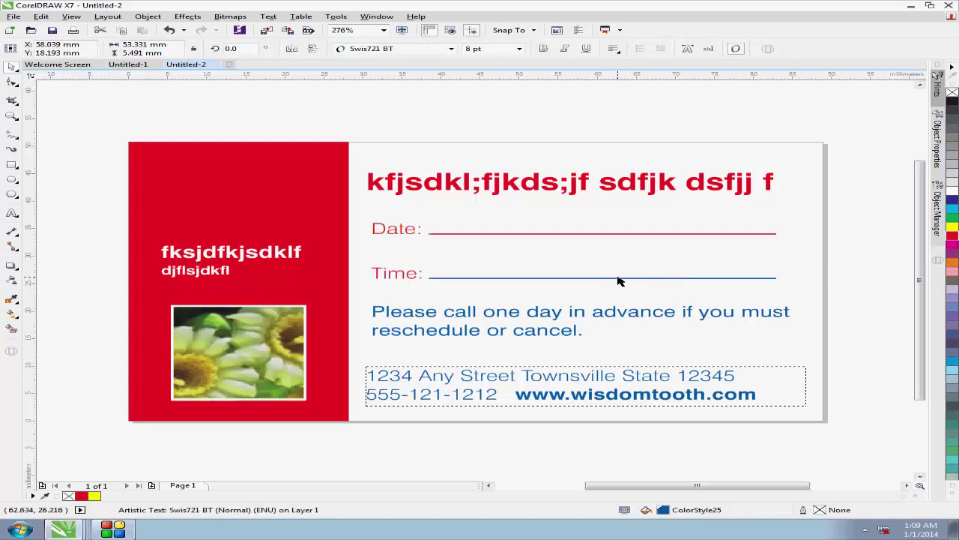
left_click(631, 278)
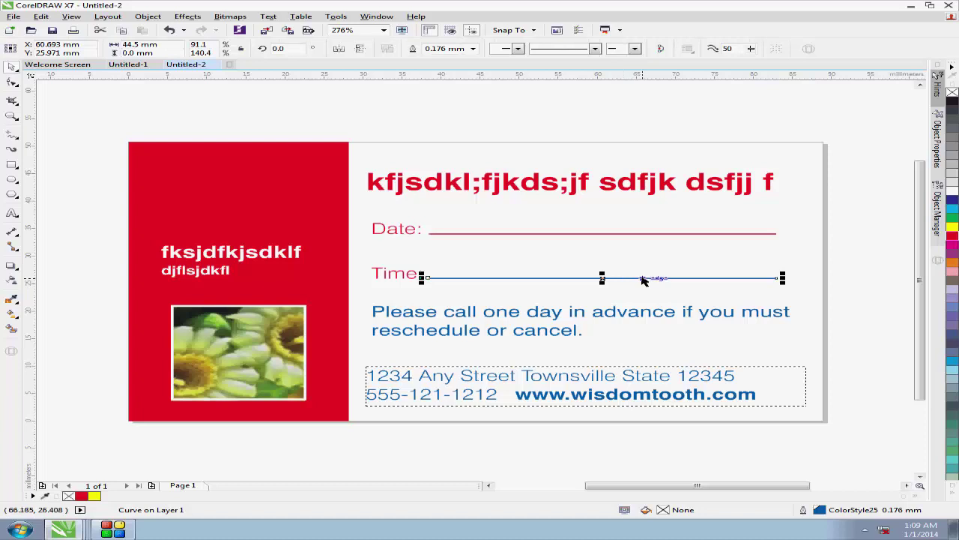
right_click(953, 238)
key("Escape")
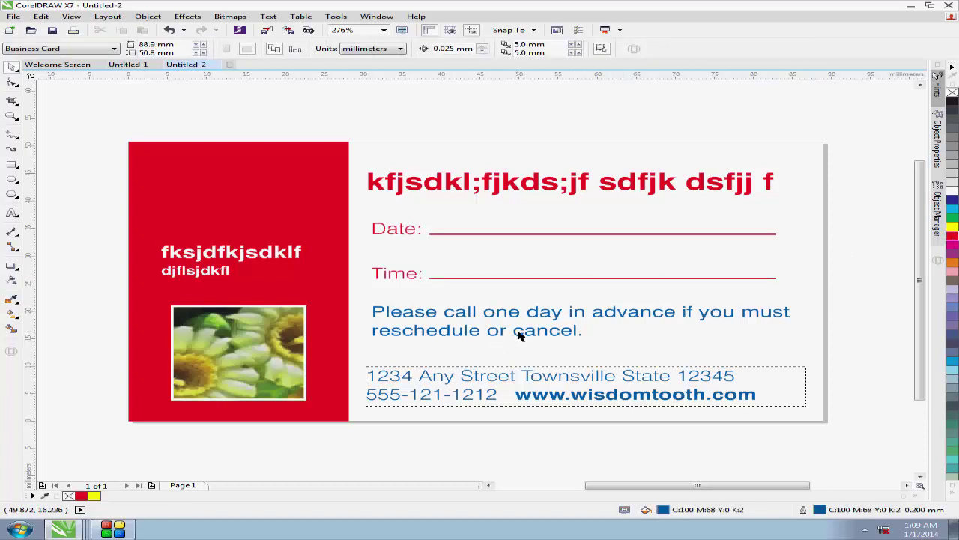
Give the address text block a red outline and fill, and fill the "Please call one day in advance" text with red.
left_click(574, 377)
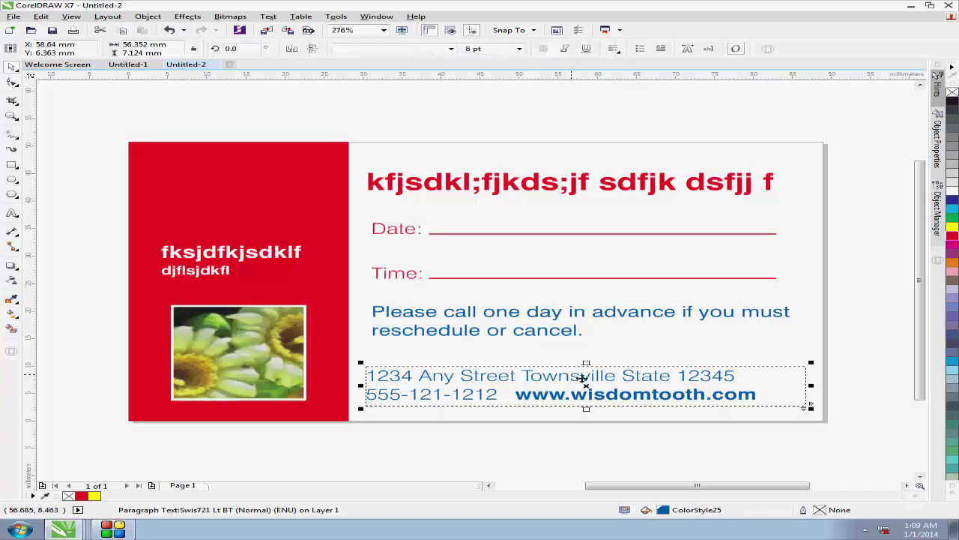
right_click(953, 239)
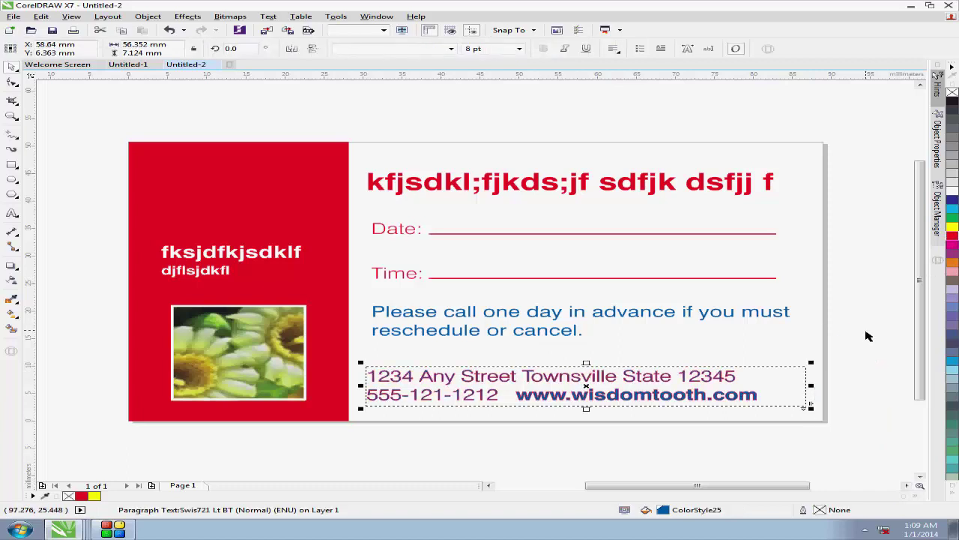
left_click(953, 239)
key("Escape")
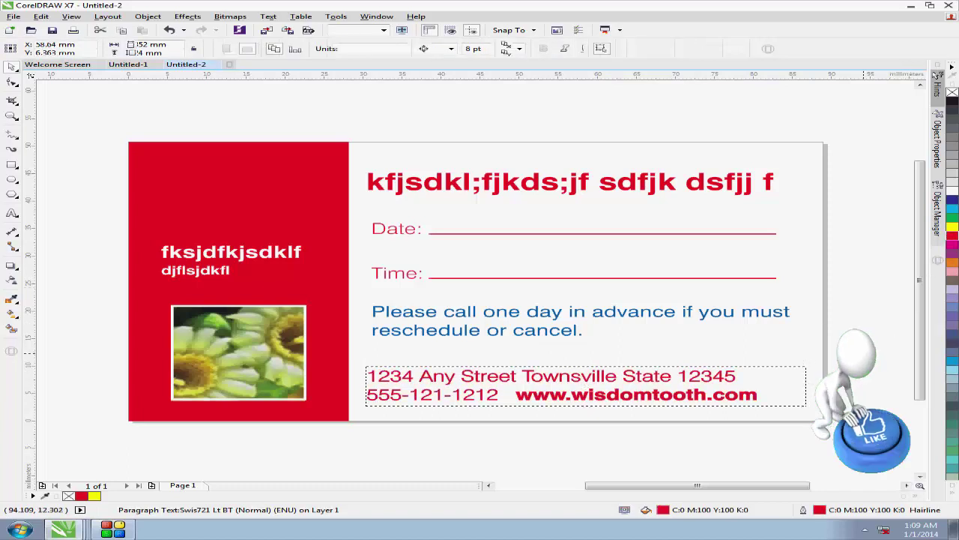
left_click(495, 330)
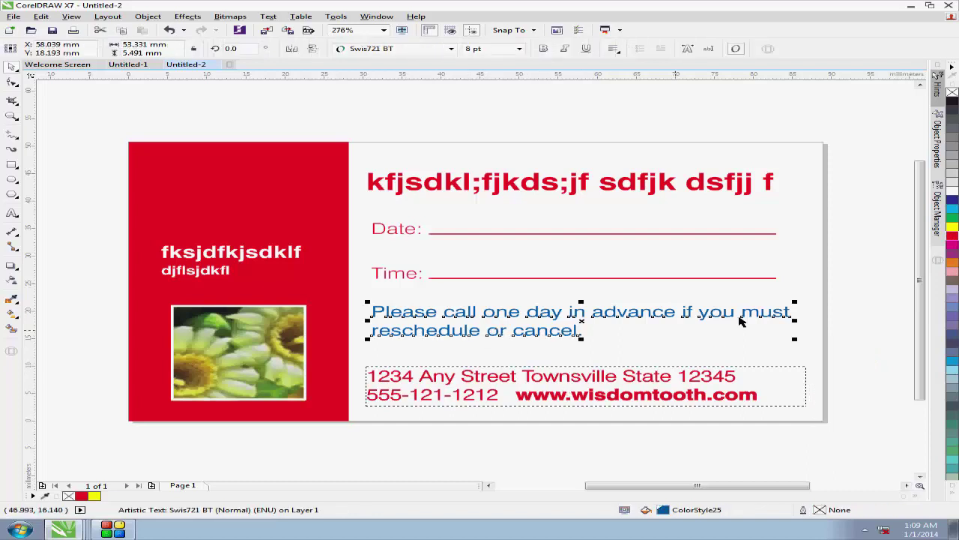
left_click(953, 238)
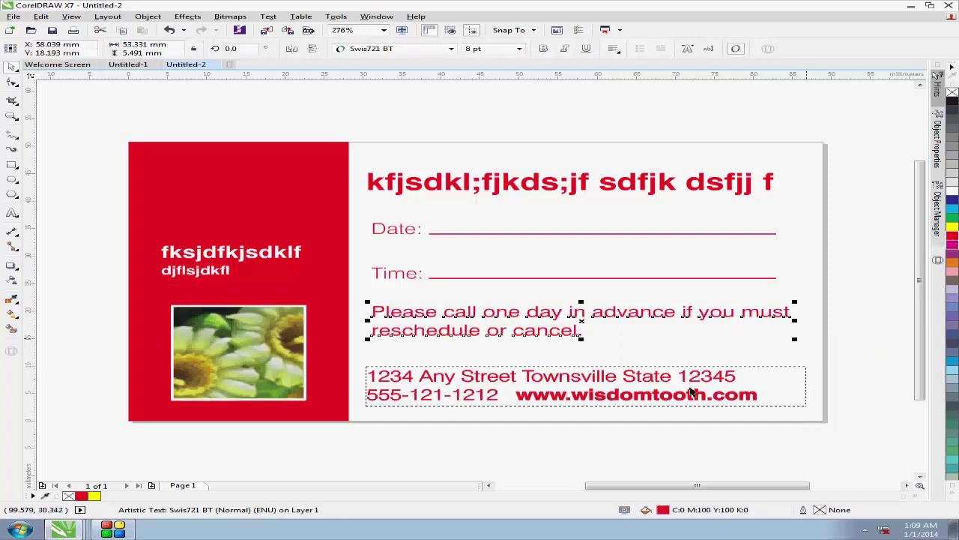
Try a magenta fill on the address text block and restore its red fill.
left_click(658, 384)
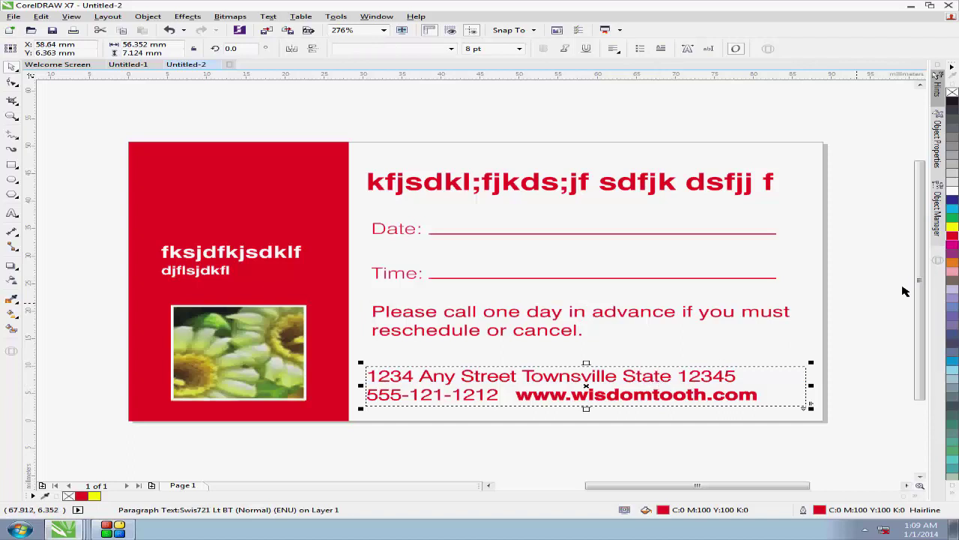
left_click(950, 250)
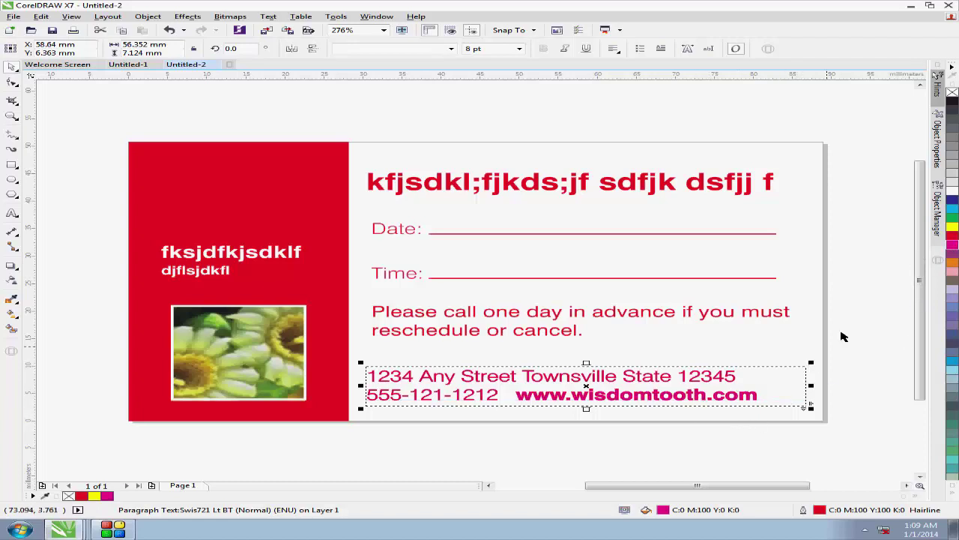
left_click(950, 237)
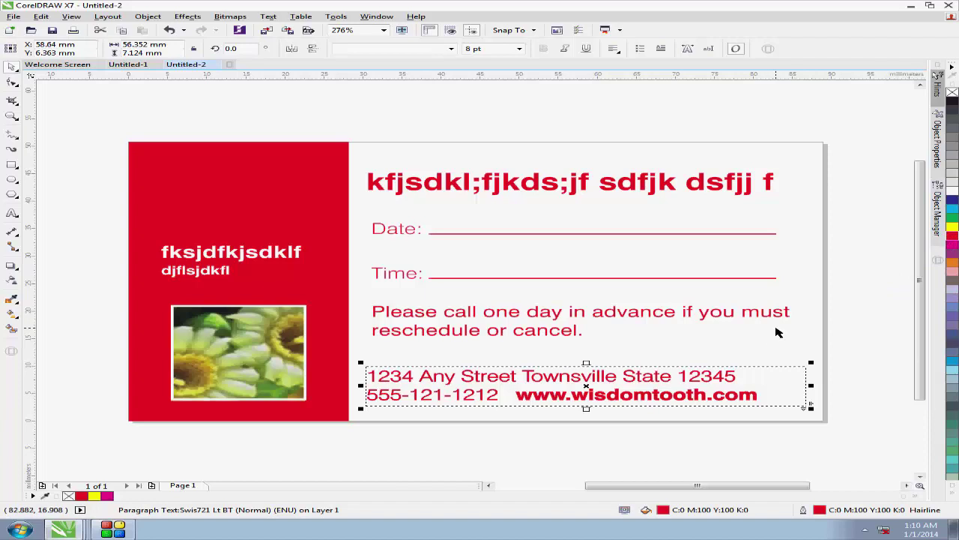
left_click(858, 295)
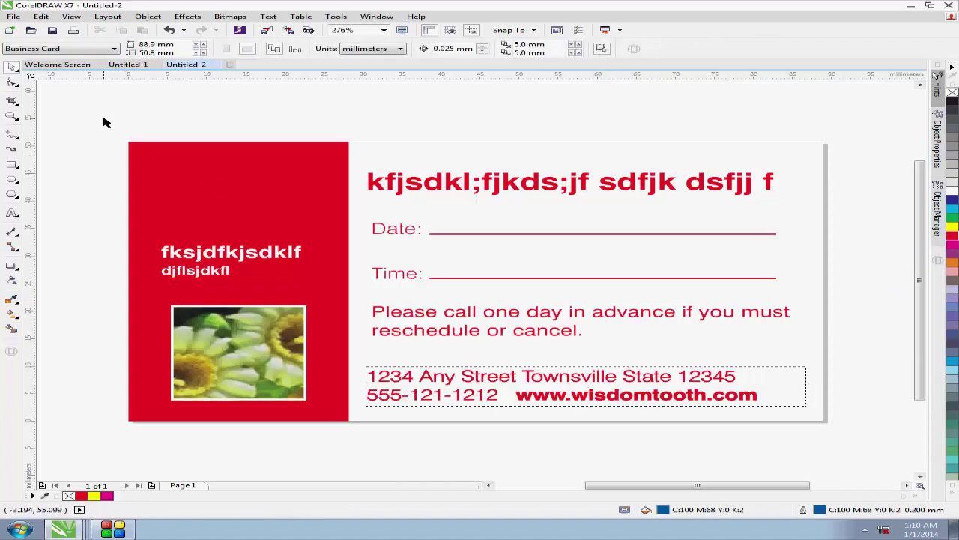
Close the appointment card document without saving its changes and close the Welcome Screen.
left_click_drag(104, 116, 326, 349)
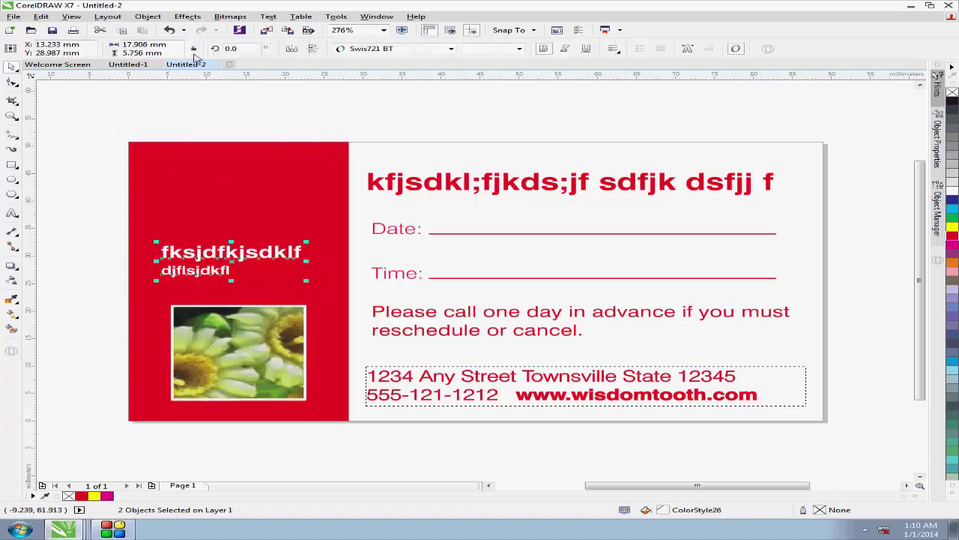
left_click(214, 65)
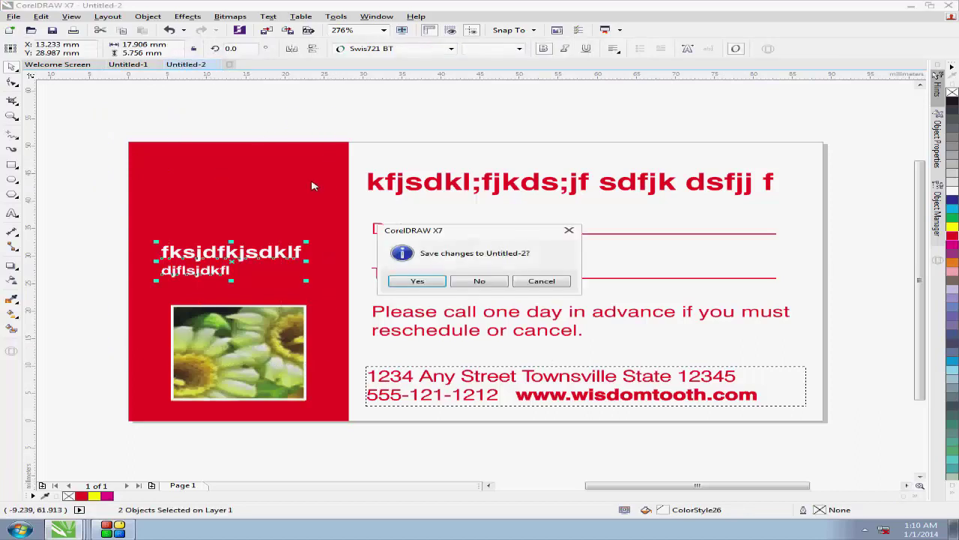
left_click(480, 280)
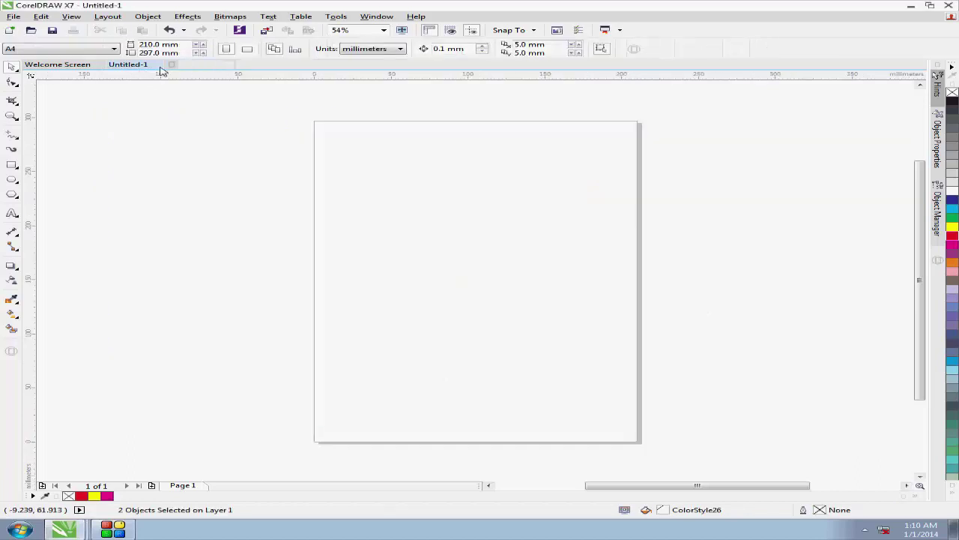
left_click(99, 65)
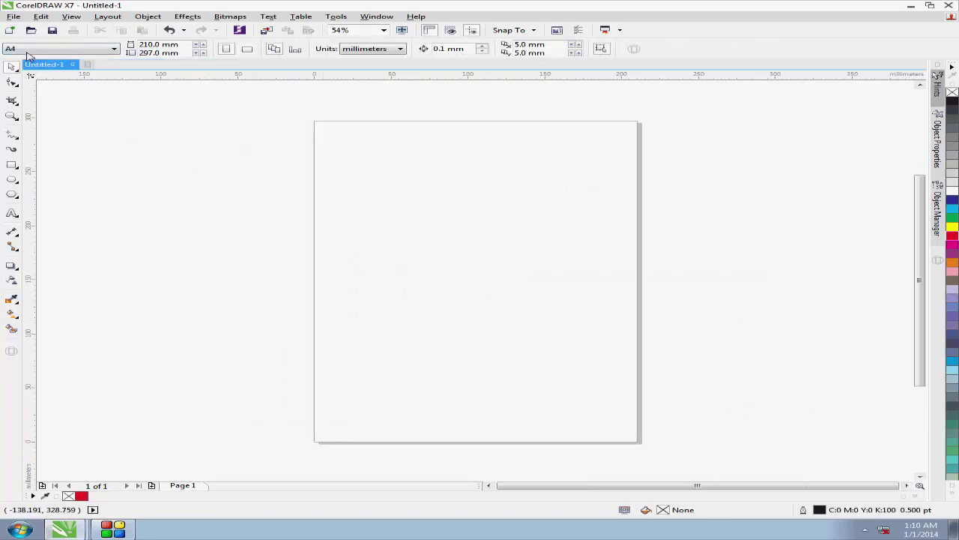
Browse for a drawing to open, looking through the Fills folder inside Corel's Content X7 folder.
left_click(13, 16)
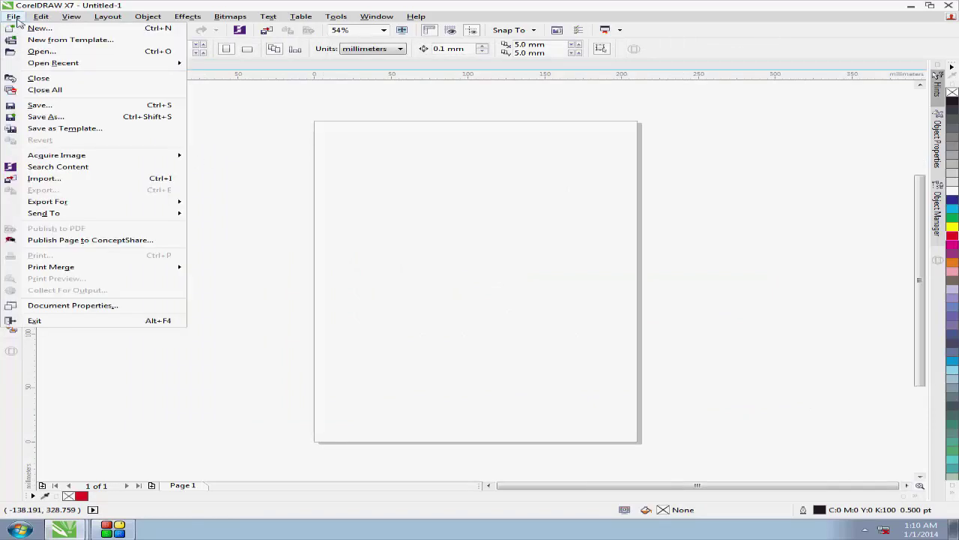
left_click(76, 53)
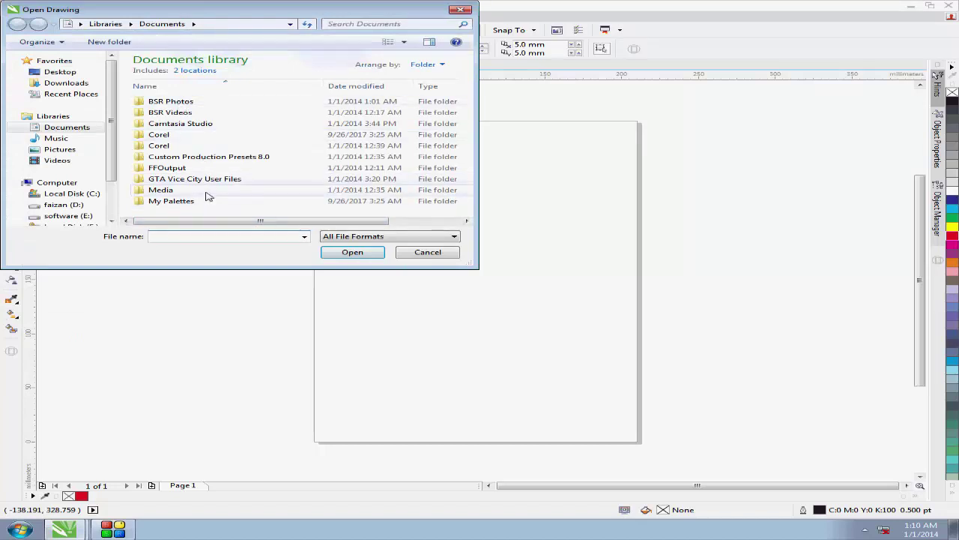
double_click(189, 147)
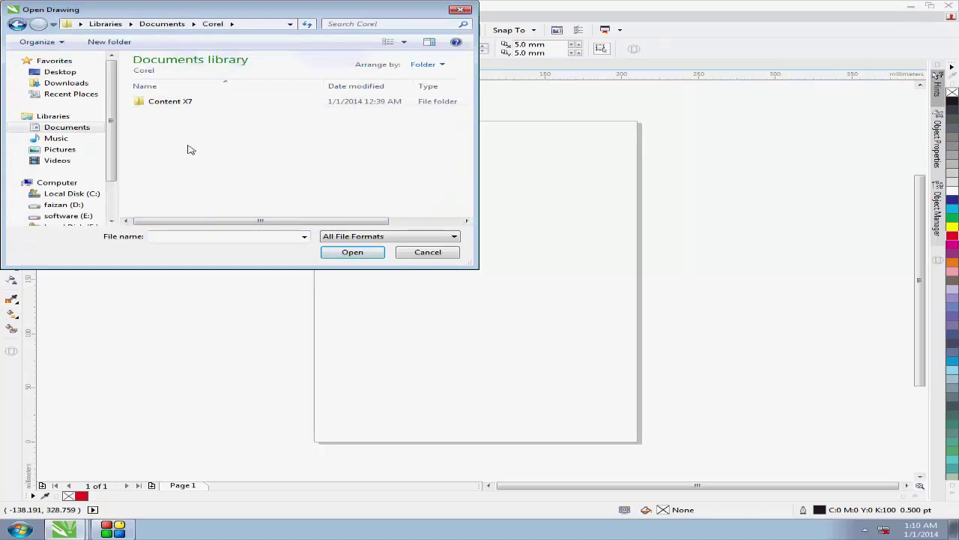
double_click(188, 102)
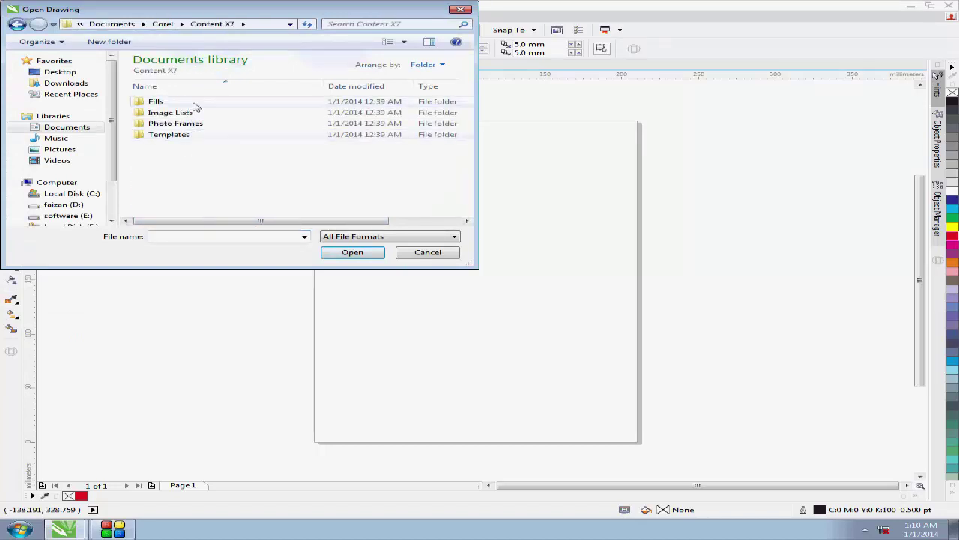
double_click(193, 103)
left_click(225, 114)
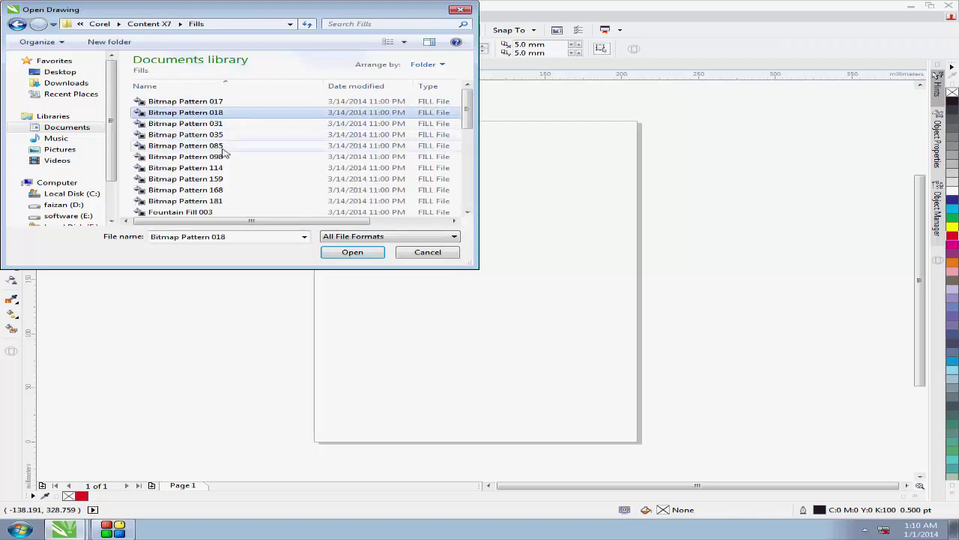
left_click(18, 25)
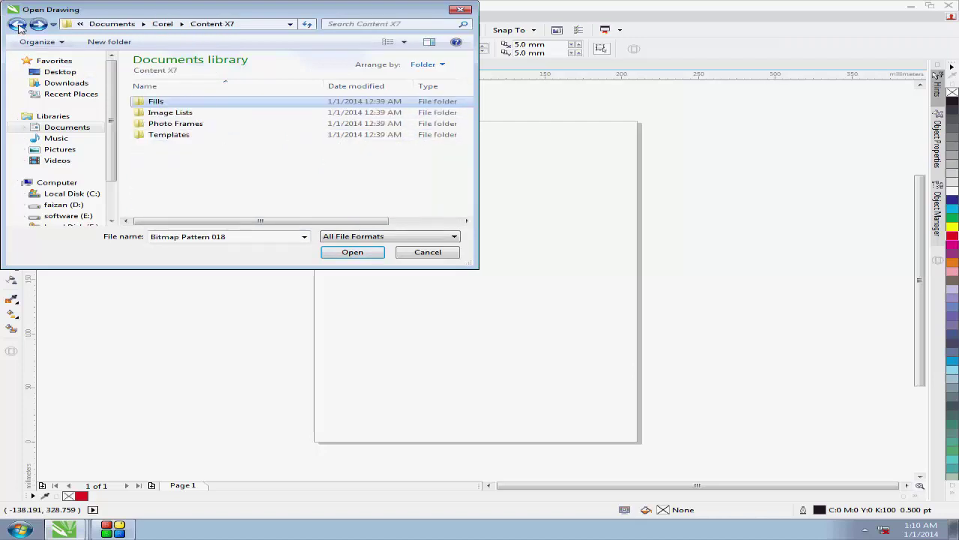
left_click(18, 24)
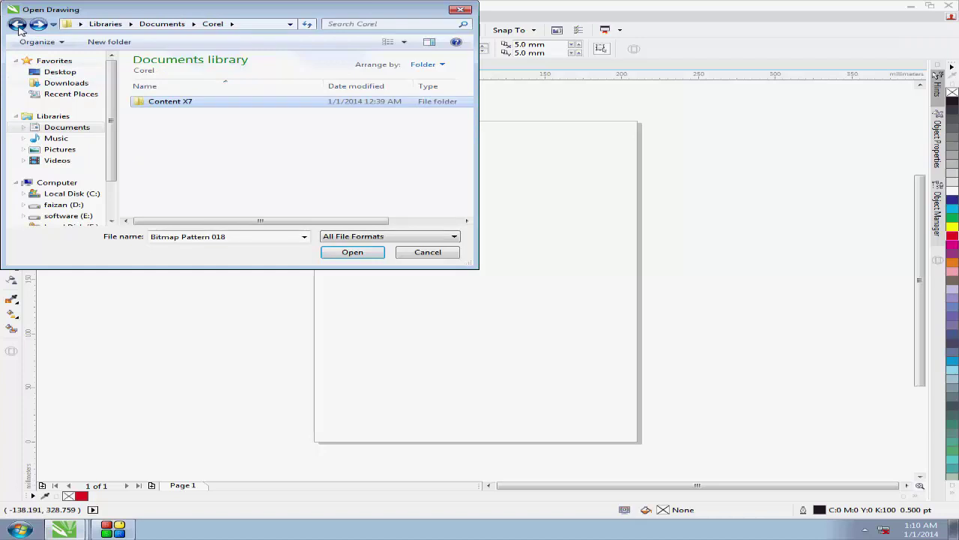
Look through the other Corel folder's Corel Content and Fills subfolders and leave the Open Drawing dialog without opening a file.
left_click(17, 24)
double_click(161, 134)
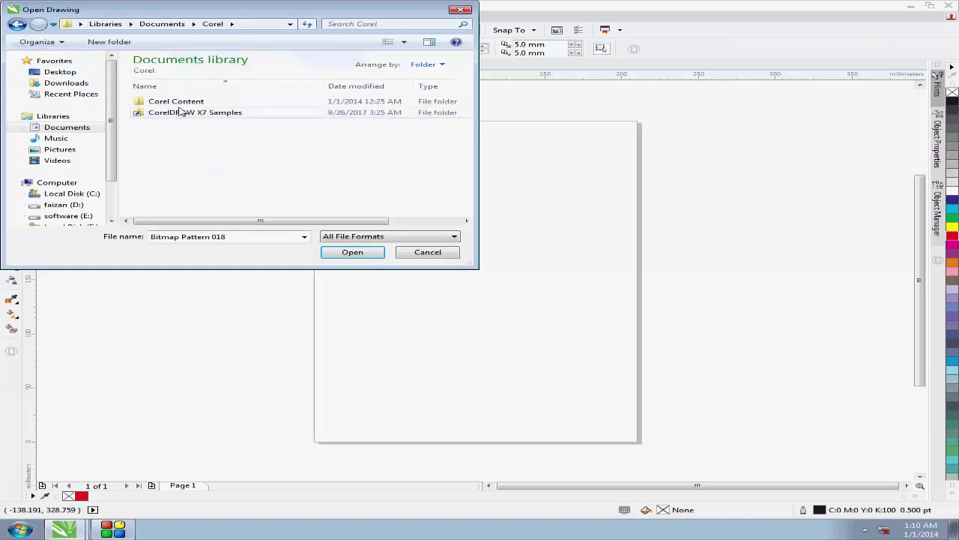
double_click(180, 104)
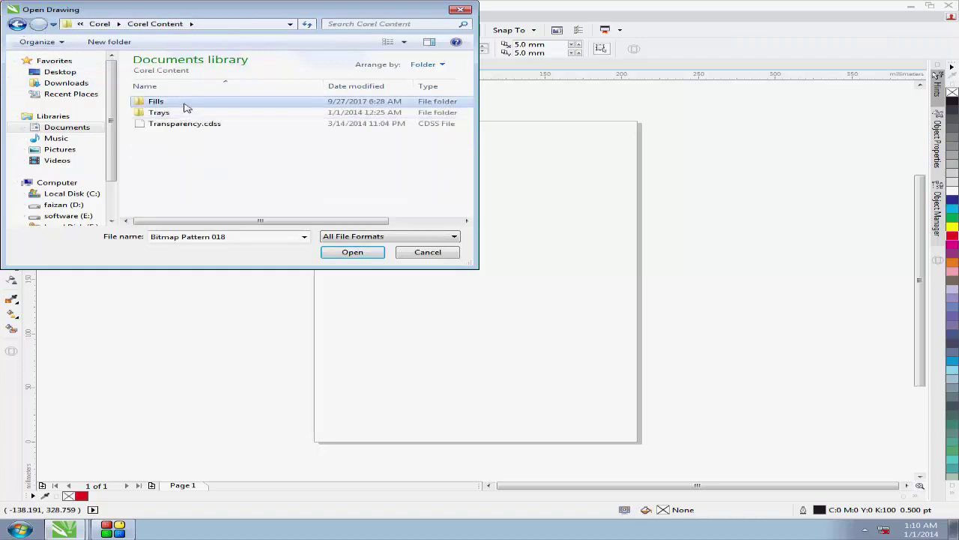
double_click(187, 105)
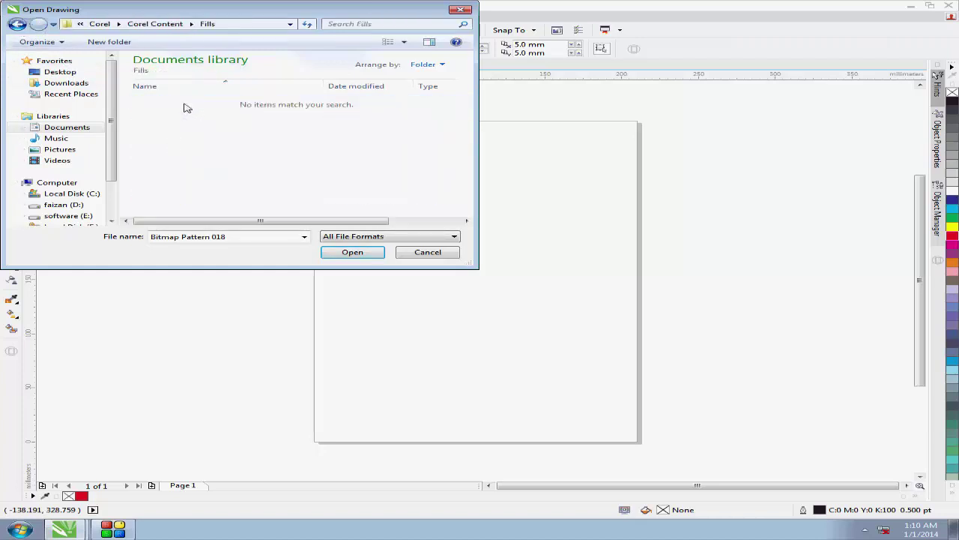
left_click(18, 25)
left_click(18, 25)
left_click(18, 25)
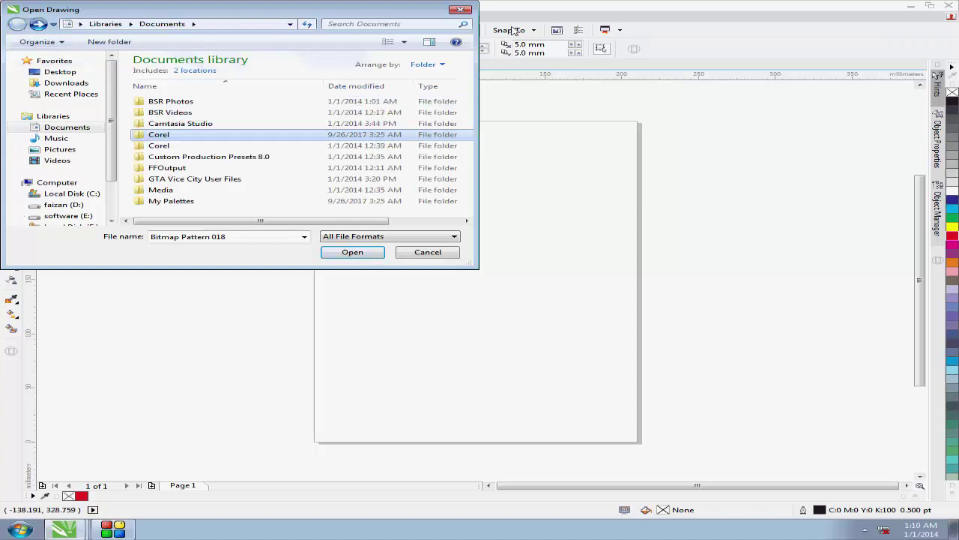
left_click(462, 12)
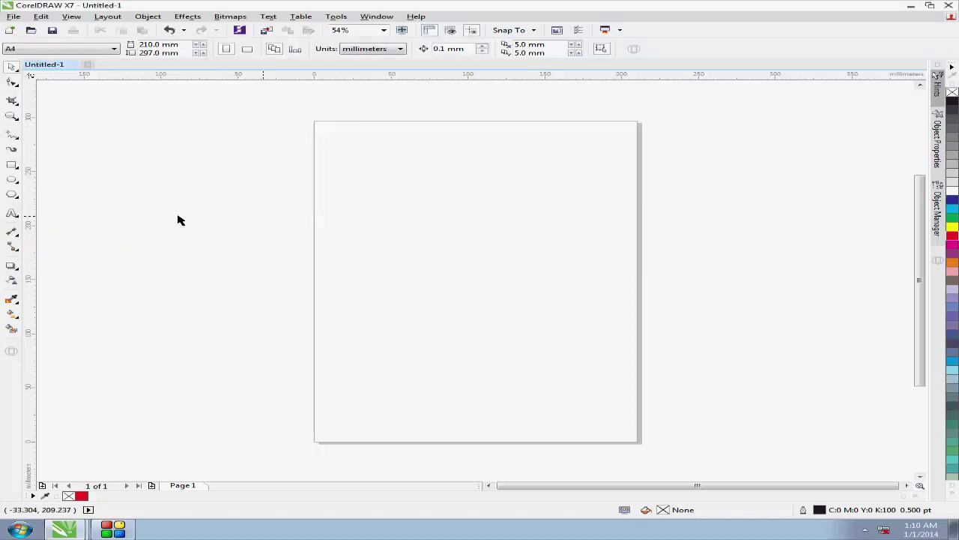
Add a person's first name as artistic text in the upper part of the blank A4 page.
left_click(12, 213)
left_click(356, 218)
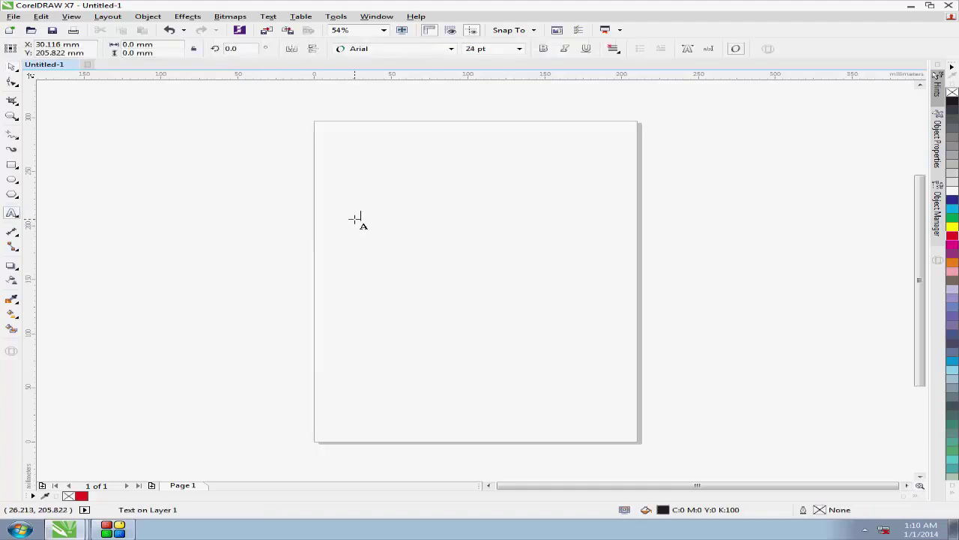
type("faizan")
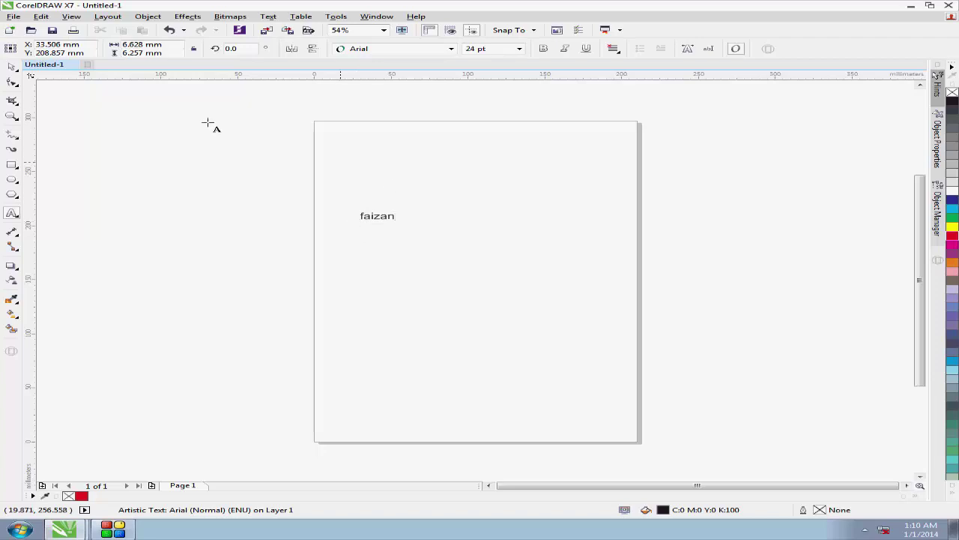
Enlarge the name text to about 132 mm wide and 38 mm high and fill it with green.
key("ctrl+space")
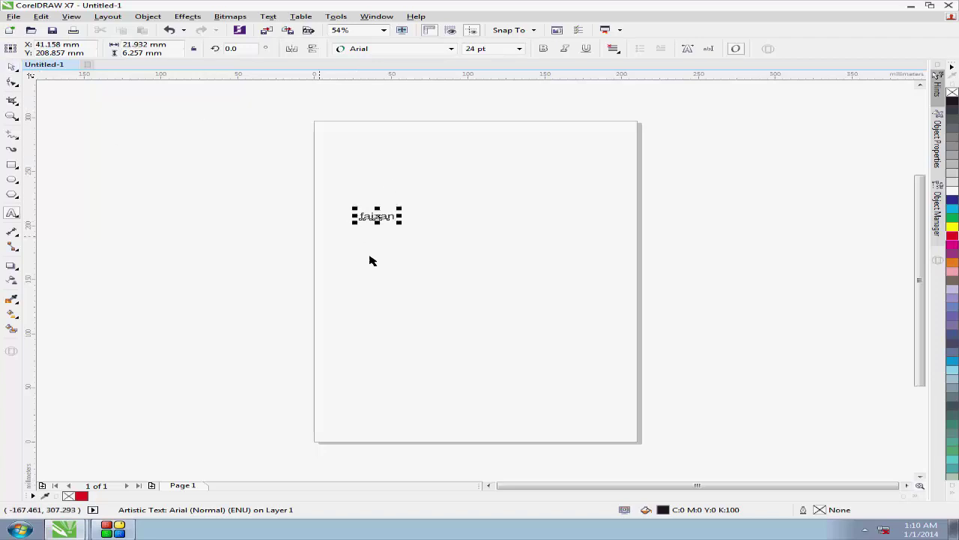
left_click_drag(402, 230, 579, 324)
left_click(953, 218)
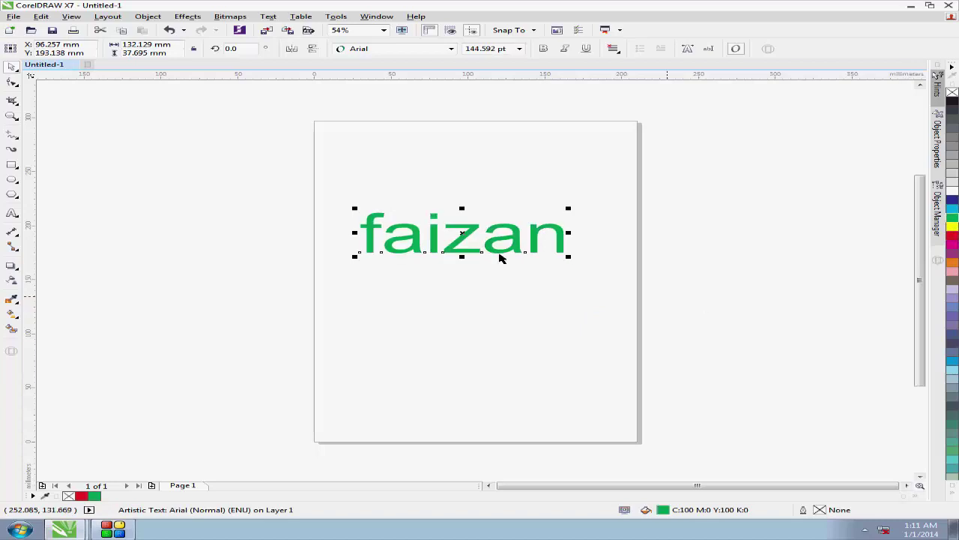
Save the drawing in the Documents library as a CDR file named raja.
left_click(14, 15)
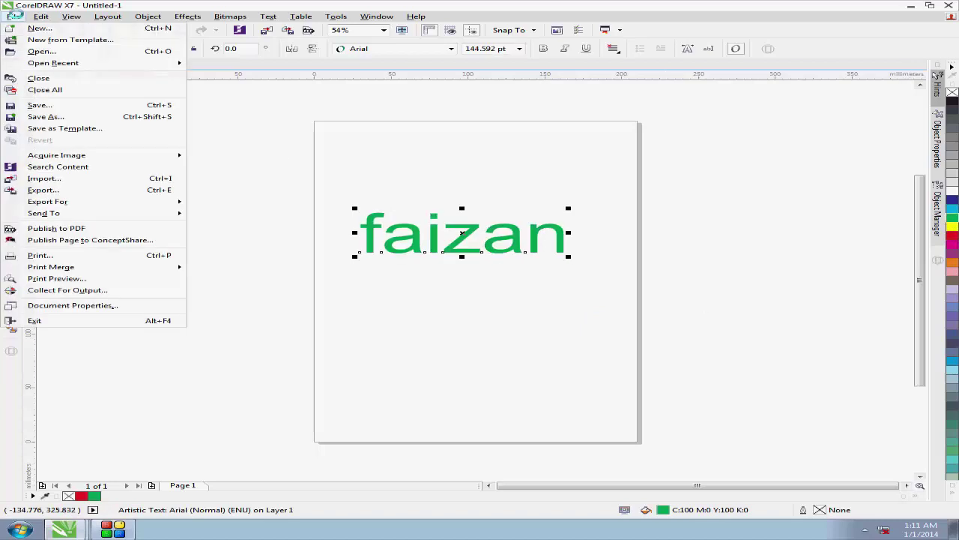
left_click(42, 105)
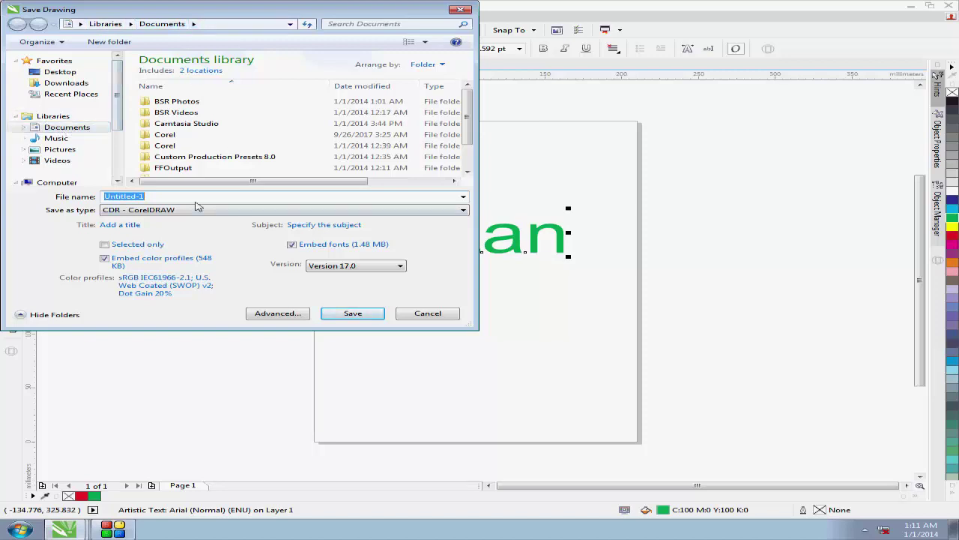
left_click_drag(199, 197, 101, 203)
type("raja")
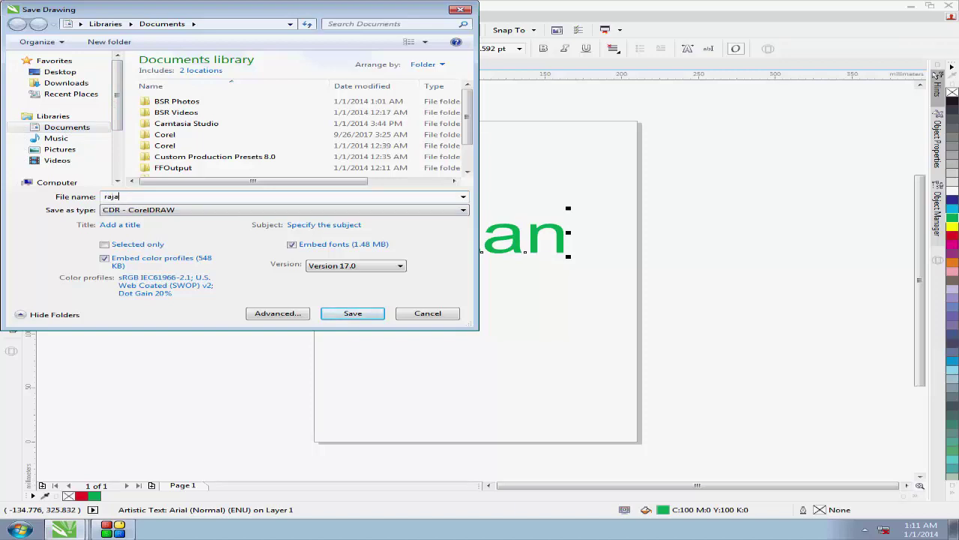
left_click(362, 315)
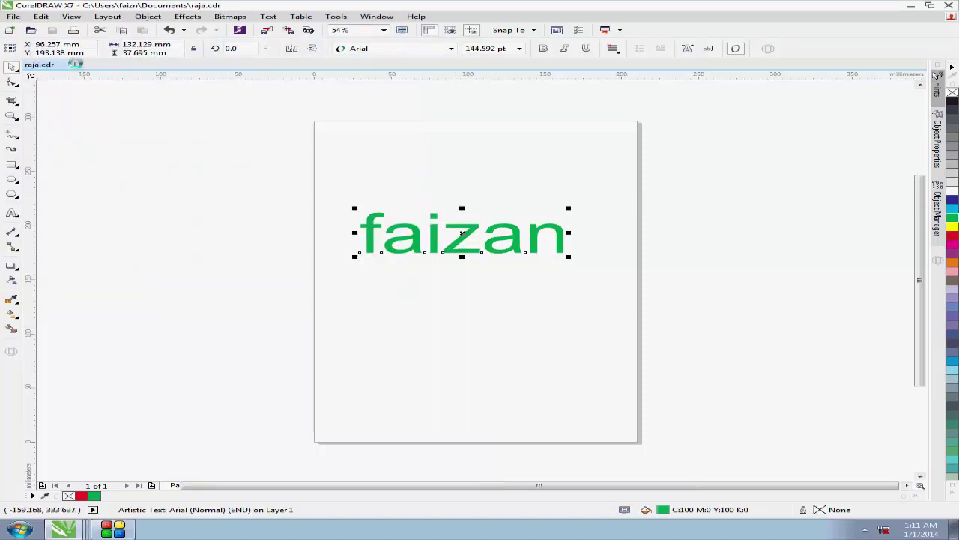
Create a new blank document and close raja.cdr.
left_click(78, 65)
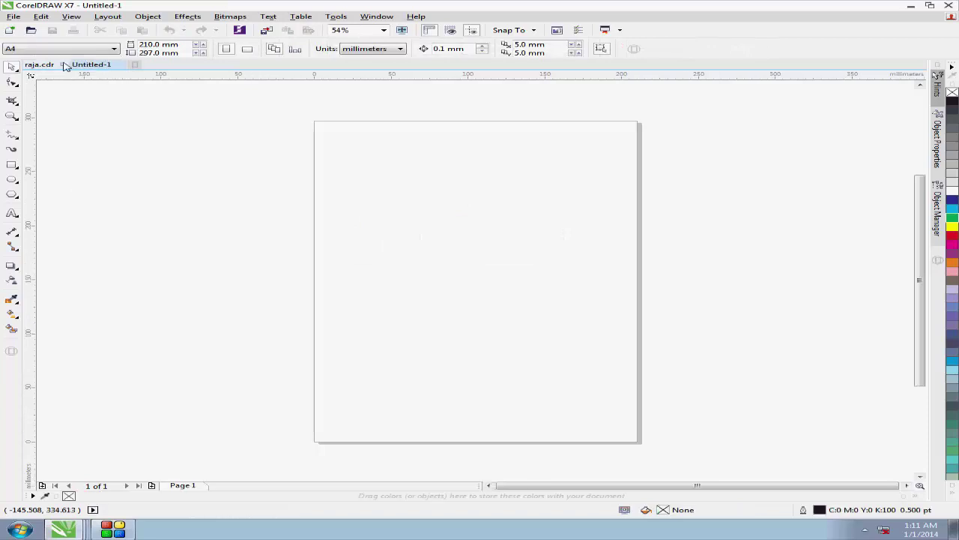
left_click(62, 65)
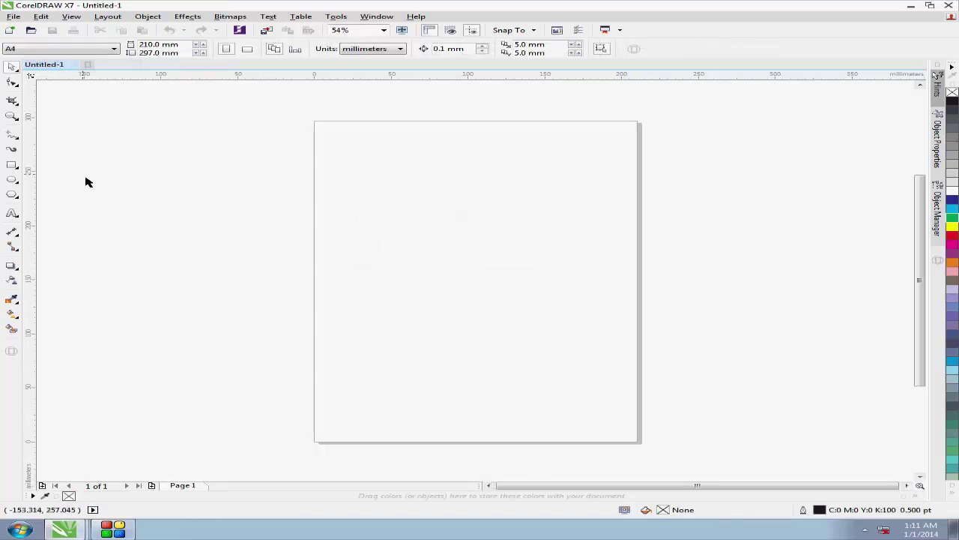
Open the saved drawing raja from the Documents library.
left_click(13, 16)
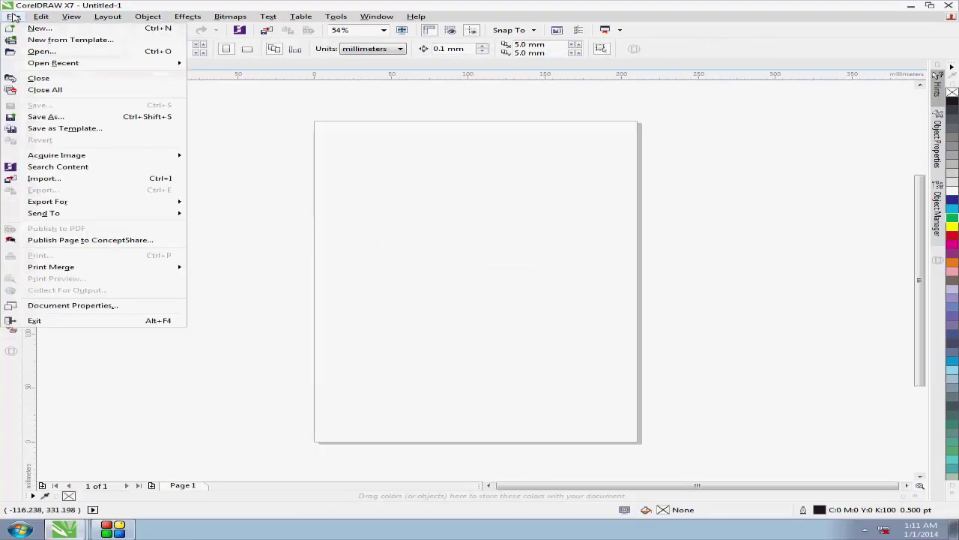
left_click(55, 51)
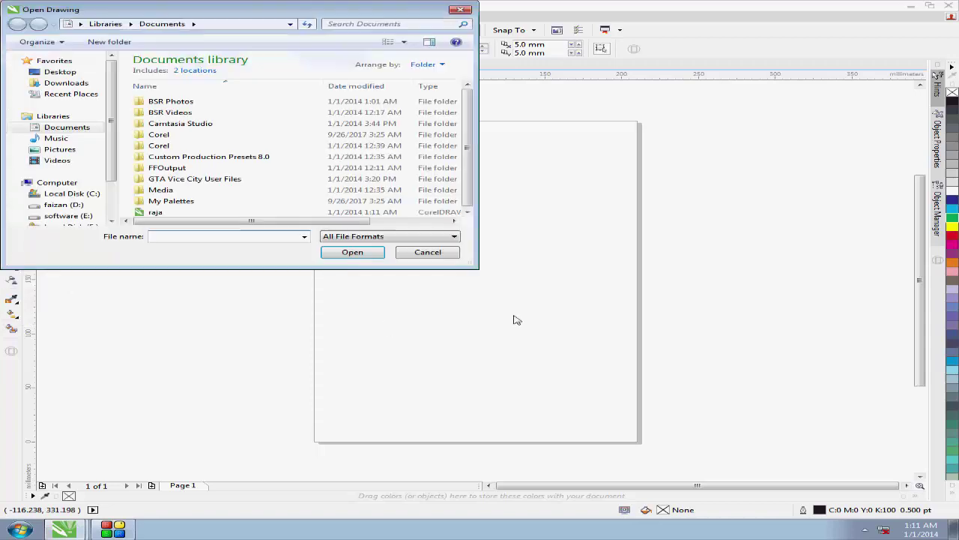
left_click(158, 211)
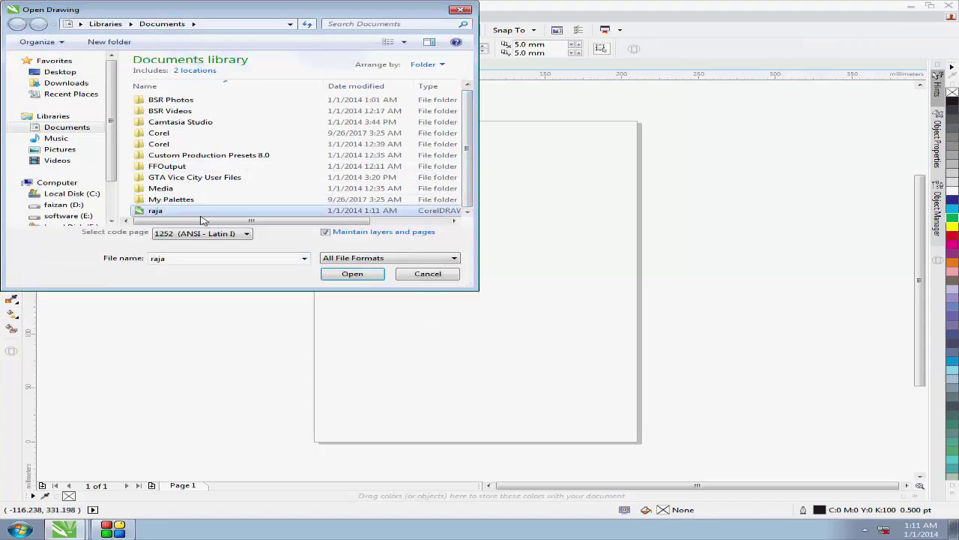
left_click(378, 278)
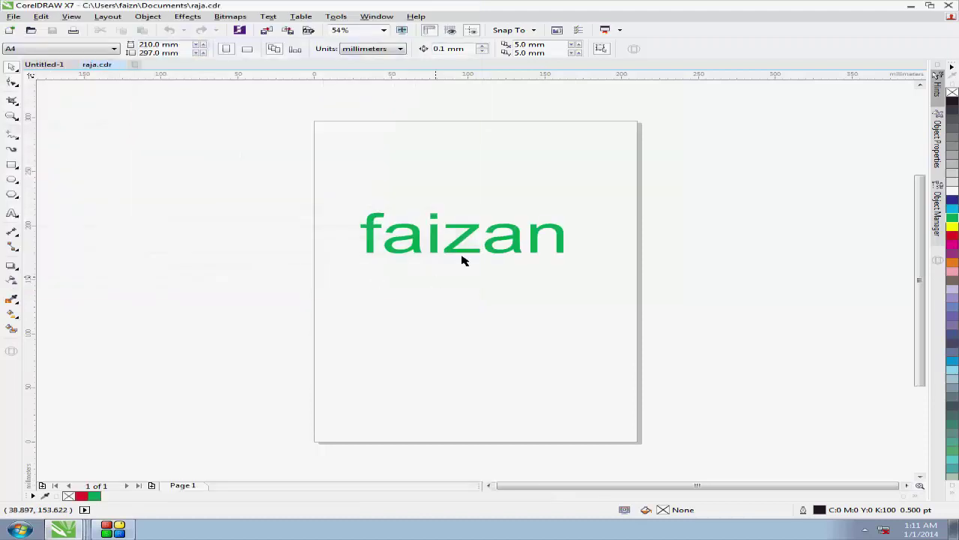
Close raja.cdr and reopen it from the list of recently opened drawings.
left_click(121, 66)
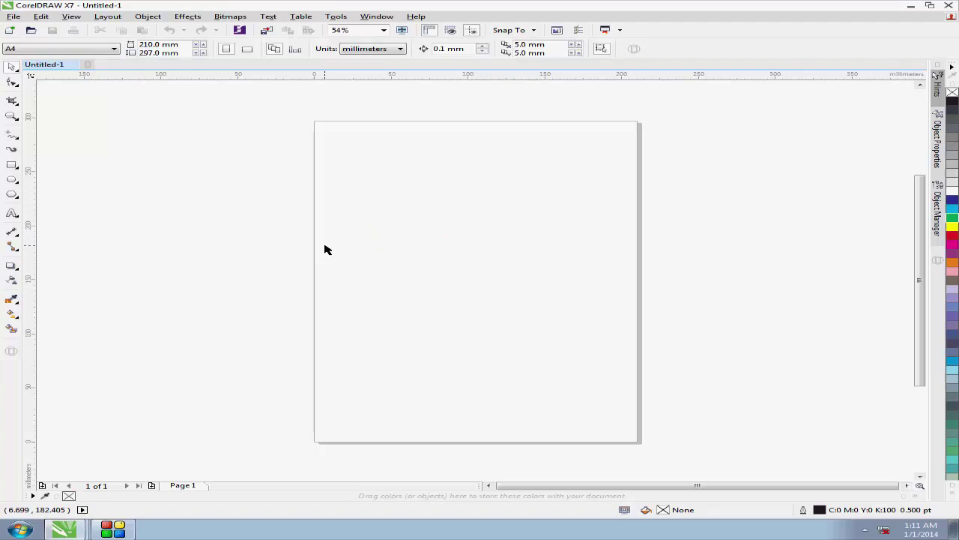
left_click(13, 17)
mouse_move(47, 64)
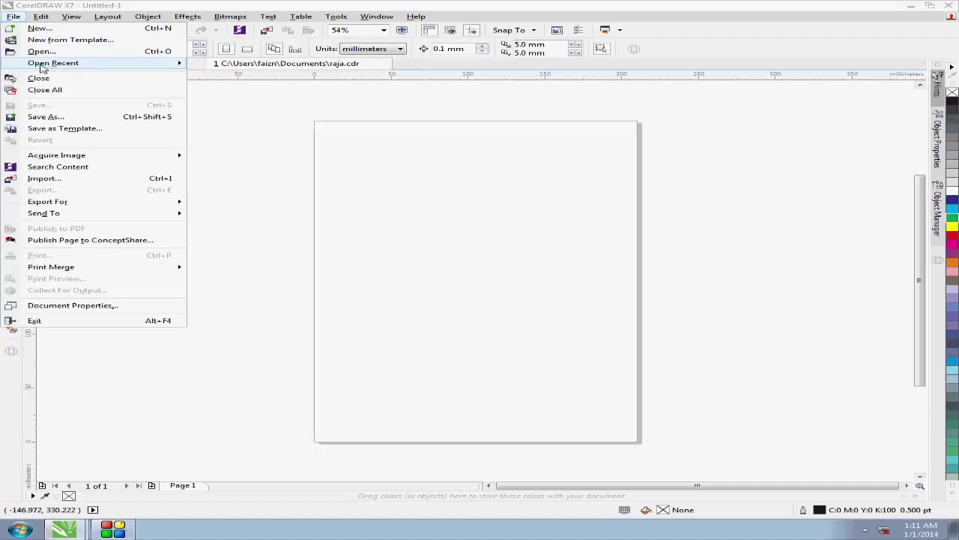
left_click(290, 64)
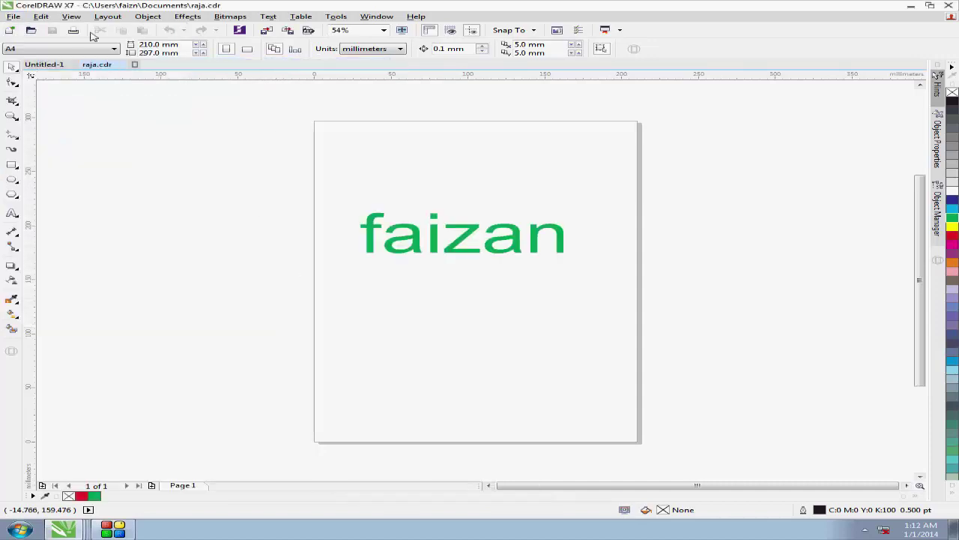
Close the raja.cdr drawing, leaving the blank document open.
left_click(13, 16)
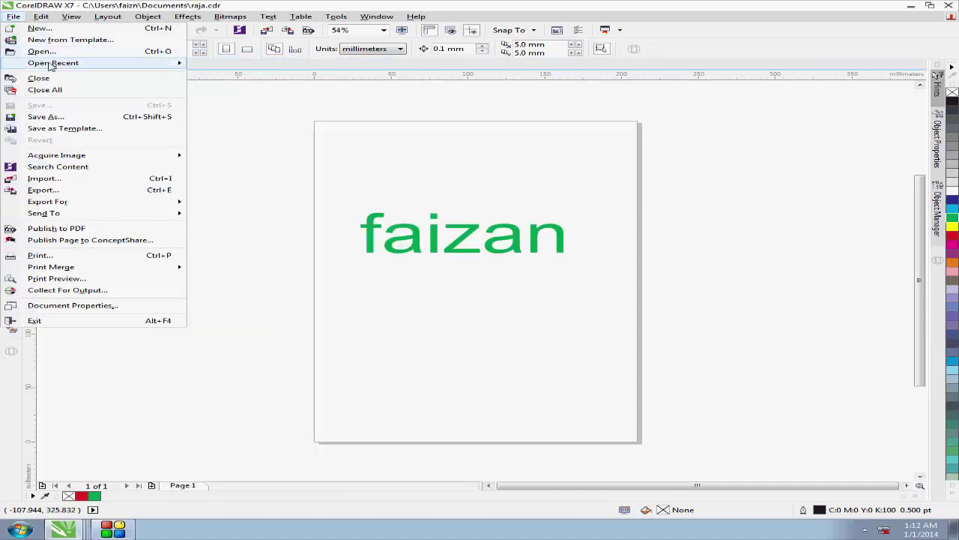
mouse_move(179, 69)
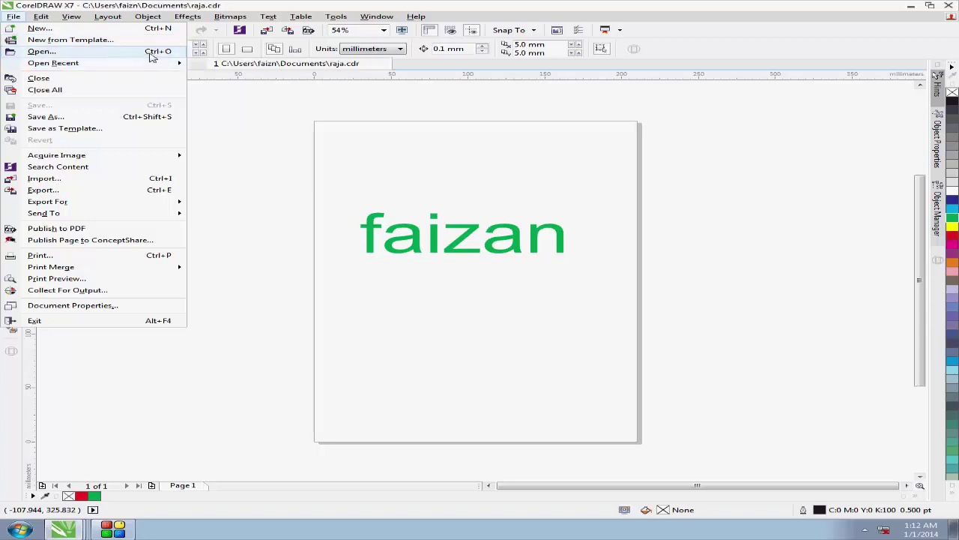
mouse_move(152, 63)
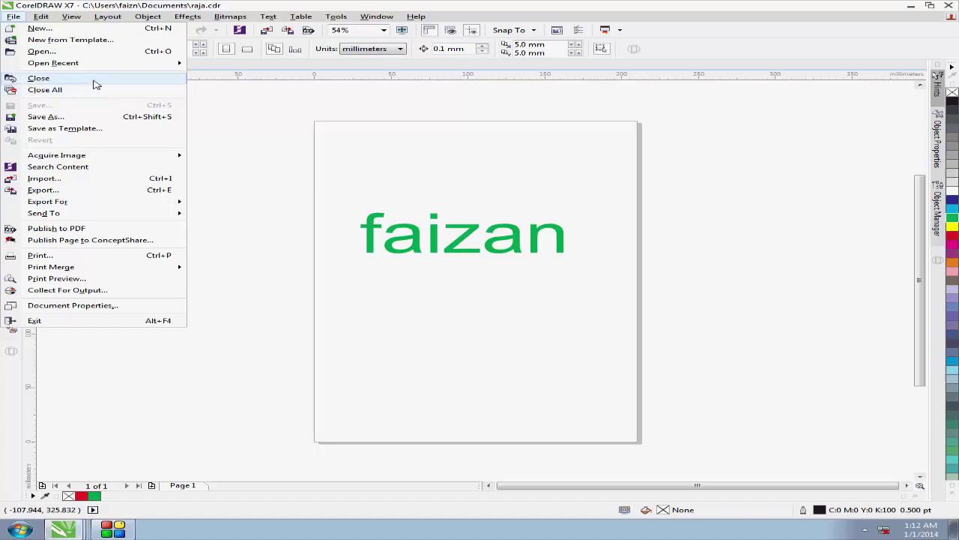
left_click(94, 79)
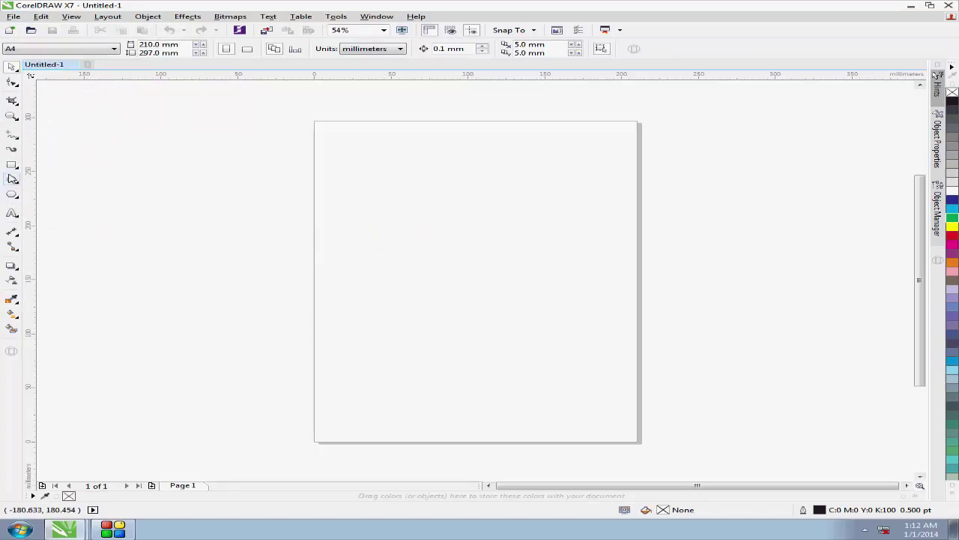
Draw a rectangle about 220 by 81 mm across the page's left edge and fill it green.
key("F6")
left_click_drag(240, 187, 577, 275)
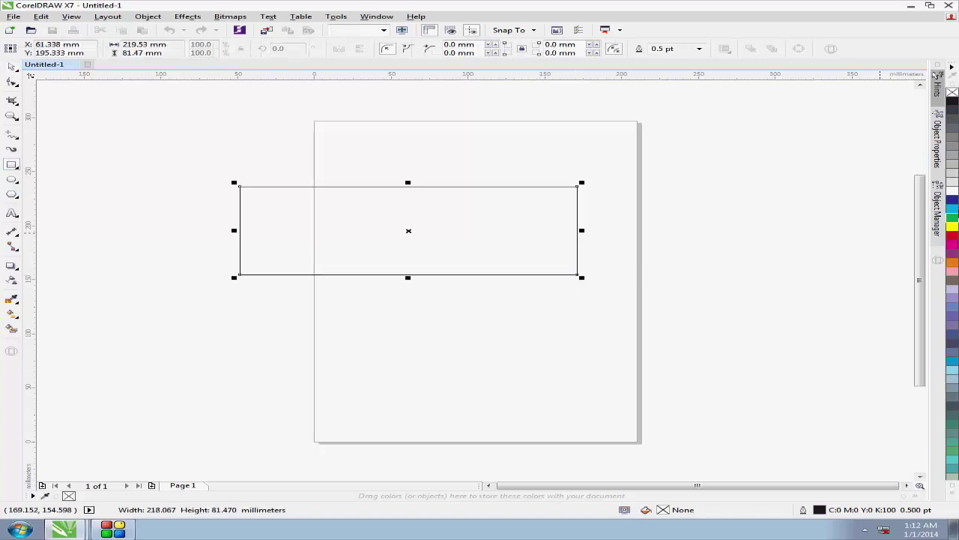
left_click(950, 219)
left_click(12, 66)
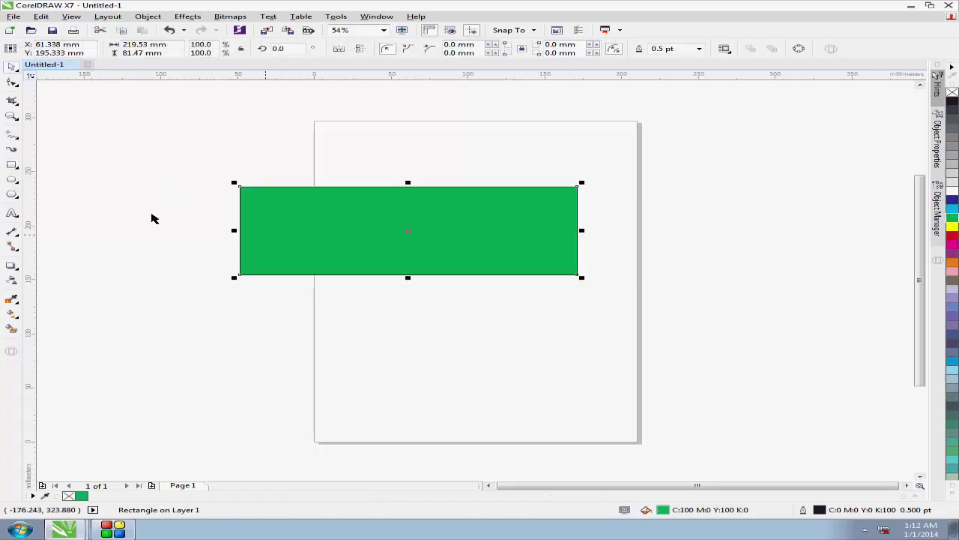
Open raja.cdr from the recent drawings and switch between it and the Untitled-1 document.
left_click(13, 16)
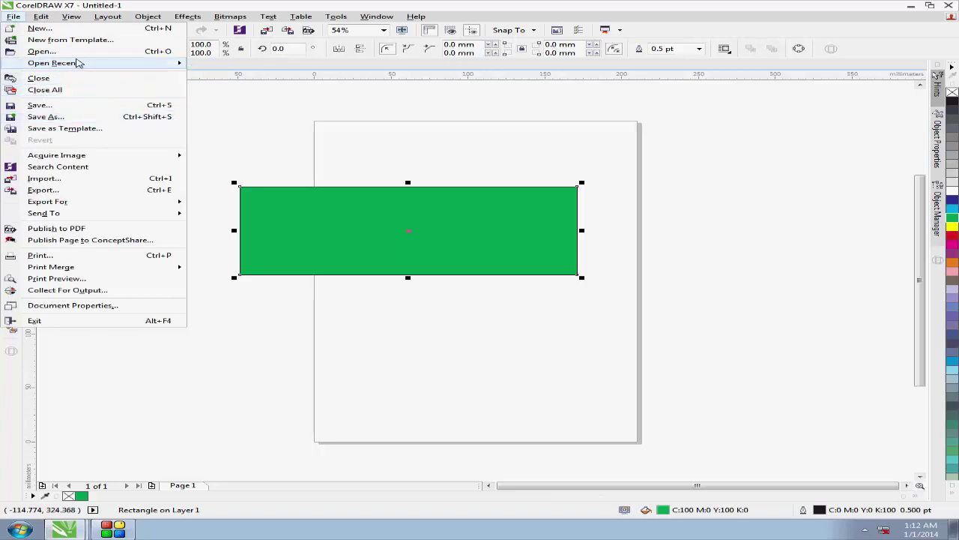
left_click(214, 65)
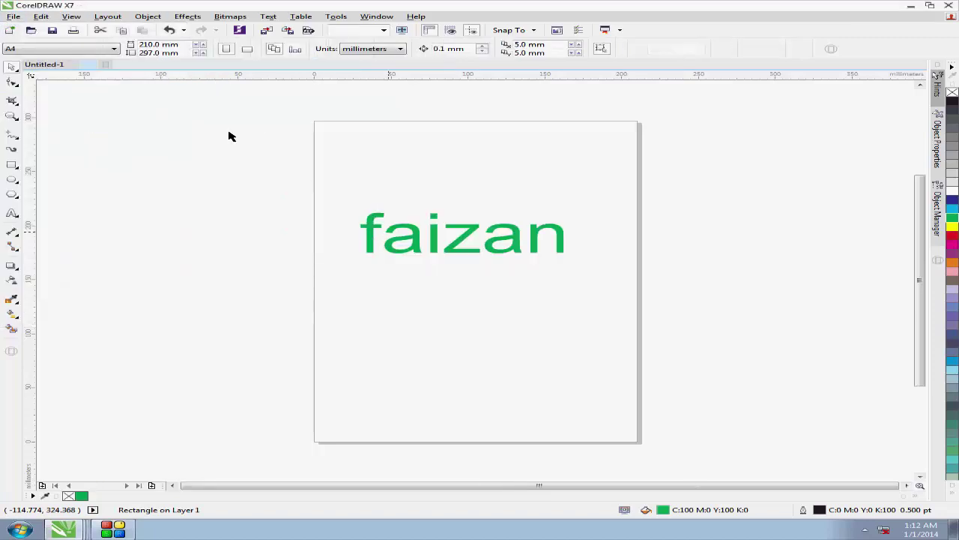
left_click(46, 64)
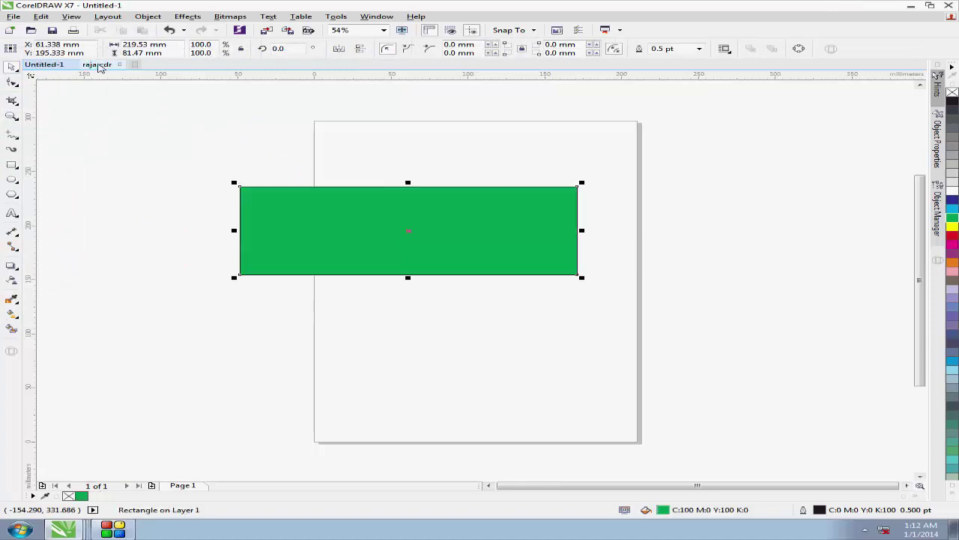
key("ctrl+Tab")
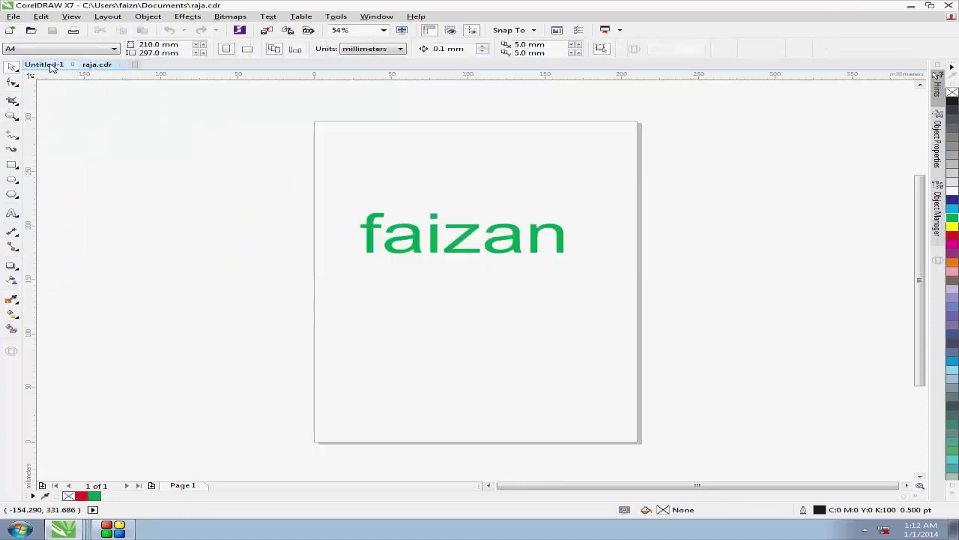
Close all open documents at once, discarding the changes to Untitled-1.
left_click(13, 16)
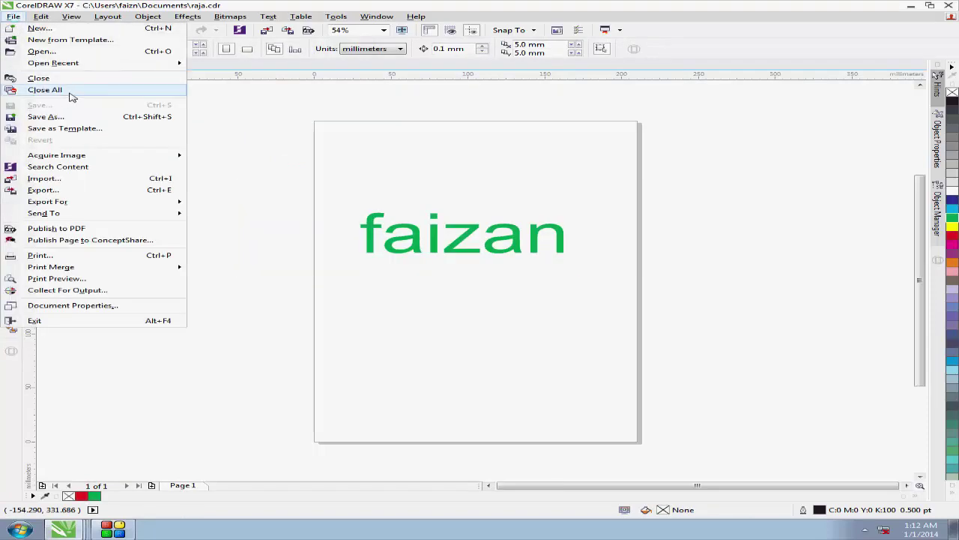
left_click(71, 91)
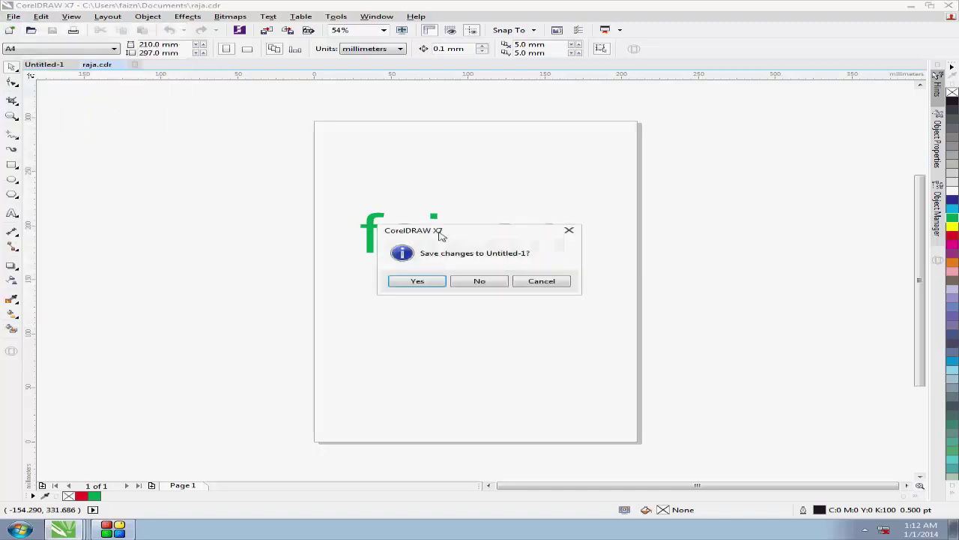
left_click(480, 283)
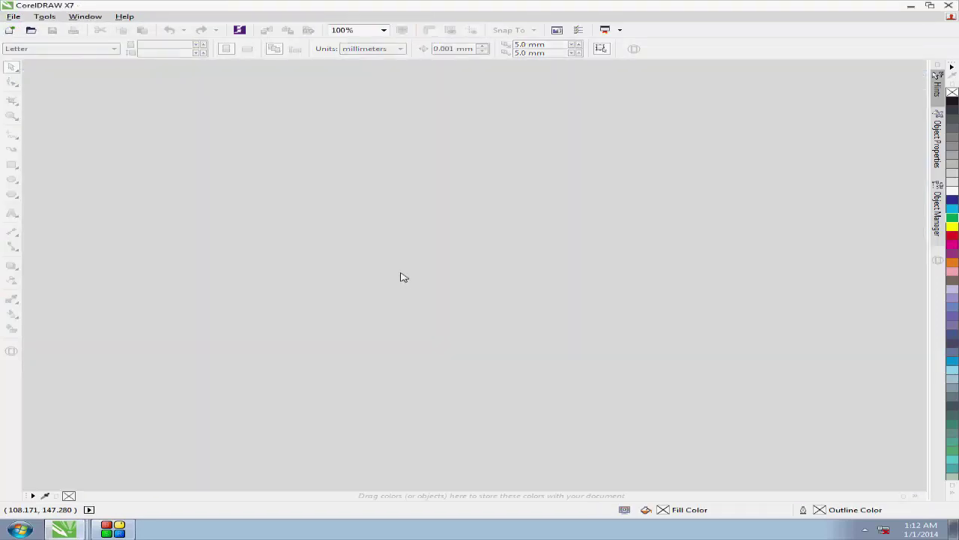
Reopen raja.cdr from the list of recent drawings.
left_click(12, 16)
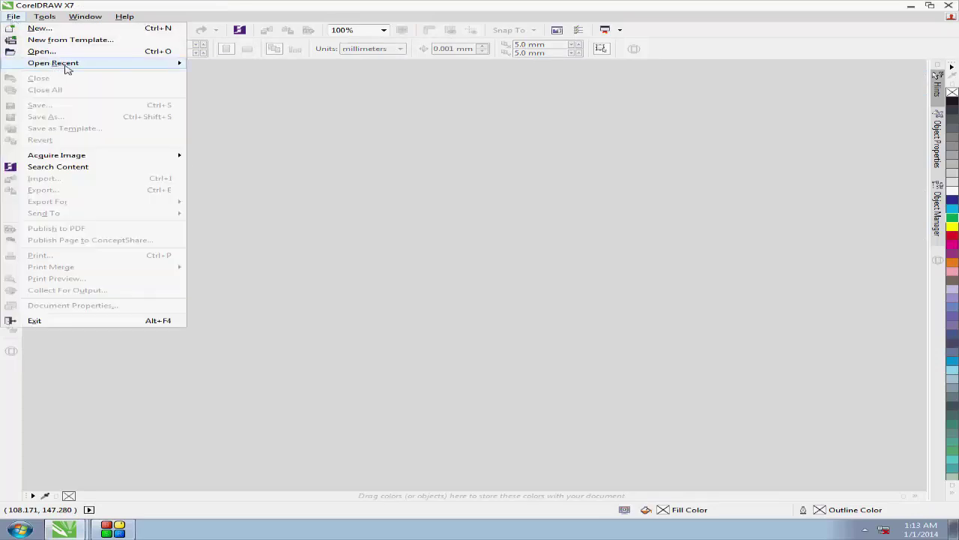
mouse_move(61, 67)
left_click(250, 67)
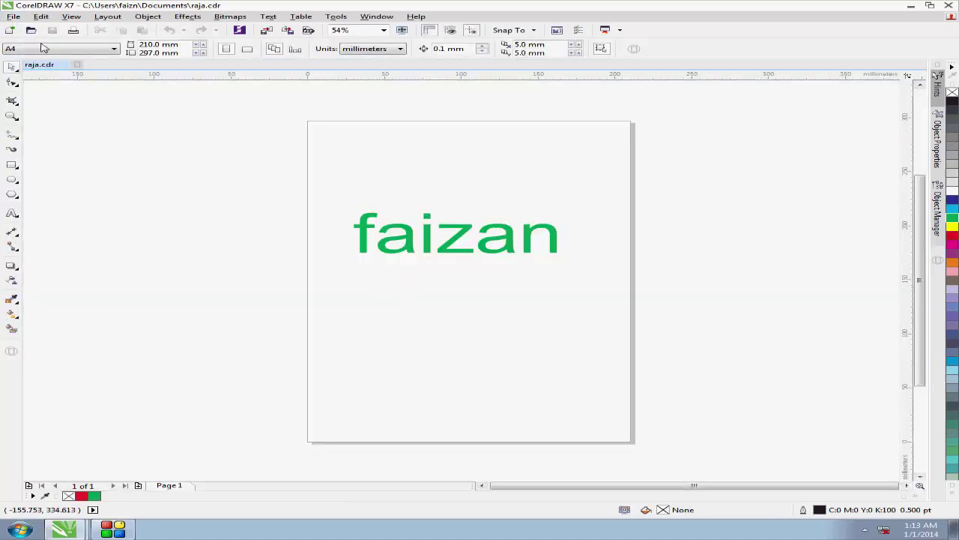
left_click(14, 16)
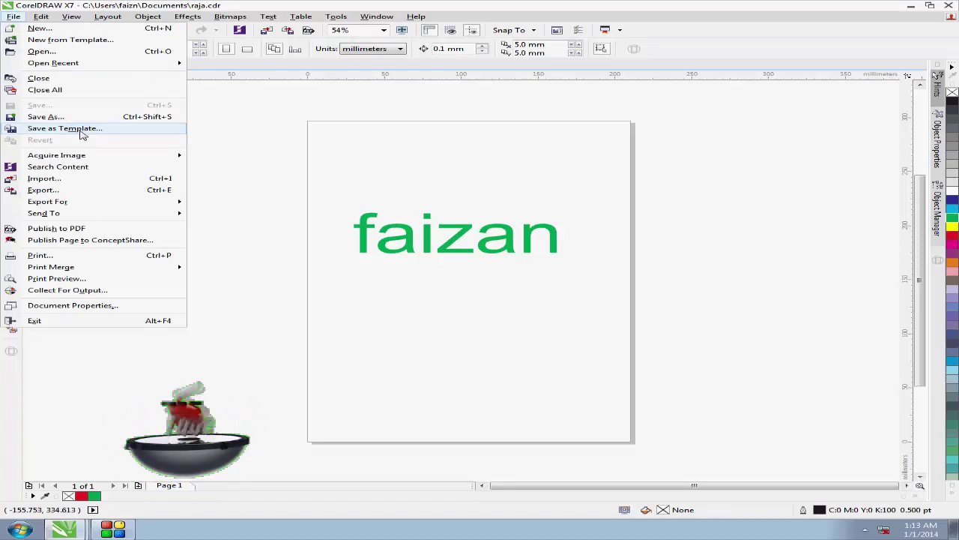
left_click(321, 167)
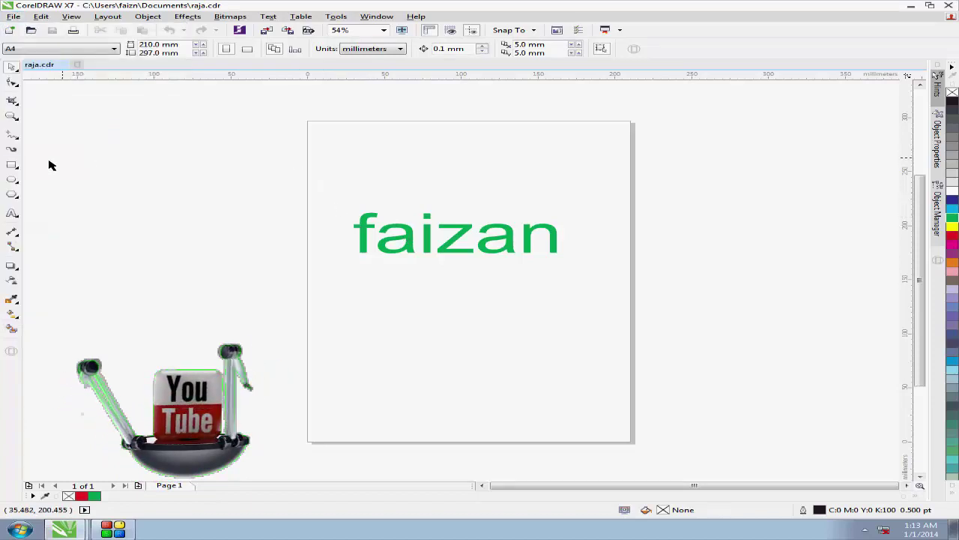
Draw a red-filled rectangle about 216 by 134 mm around the green text and place it behind the text.
left_click(11, 165)
left_click_drag(315, 190, 648, 335)
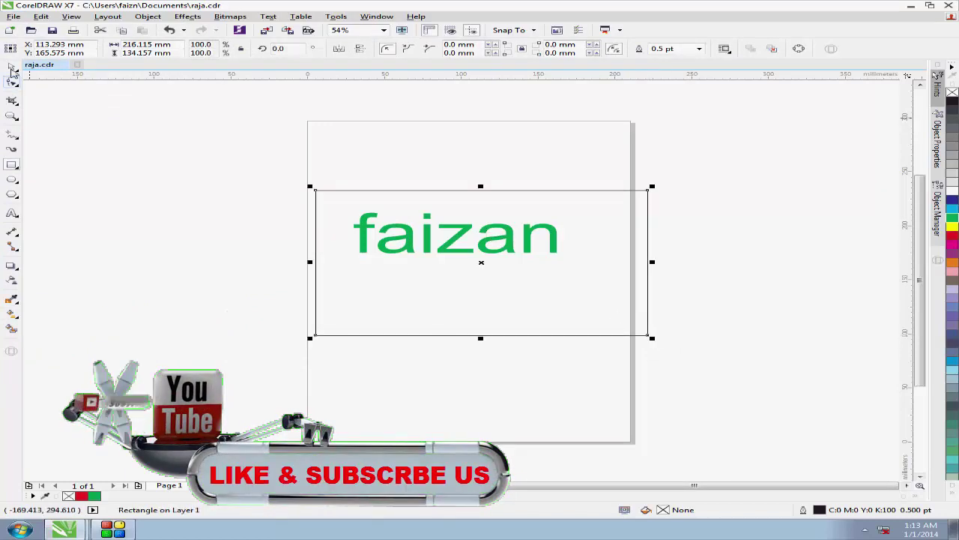
left_click(12, 68)
left_click_drag(430, 225, 432, 225)
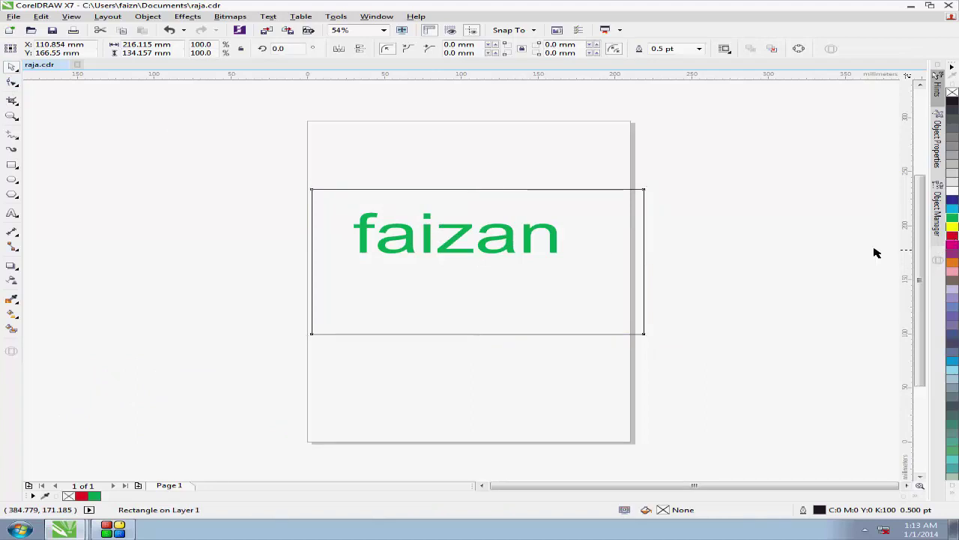
left_click_drag(877, 253, 526, 262)
key("shift+Page_Down")
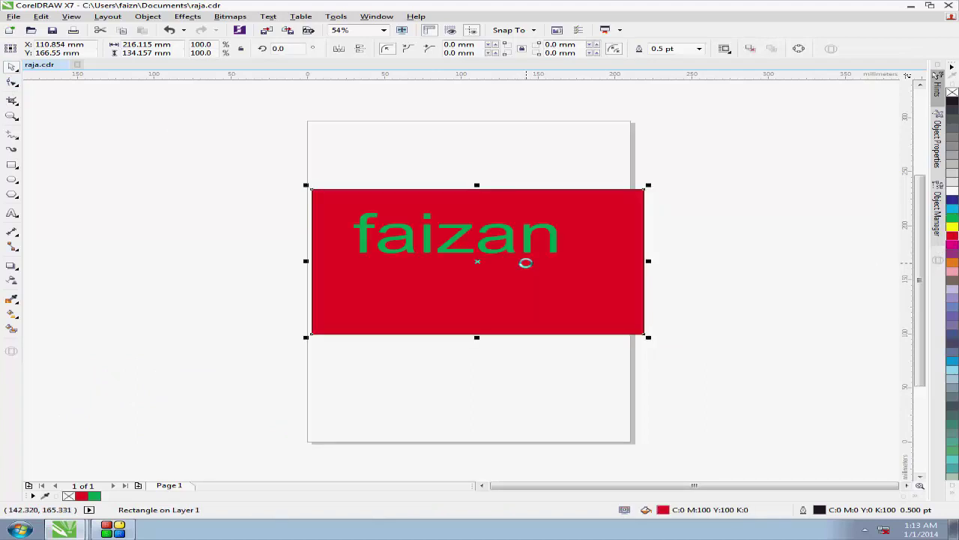
Move the green text into the upper-left area of the red rectangle and deselect everything.
left_click_drag(508, 245, 484, 229)
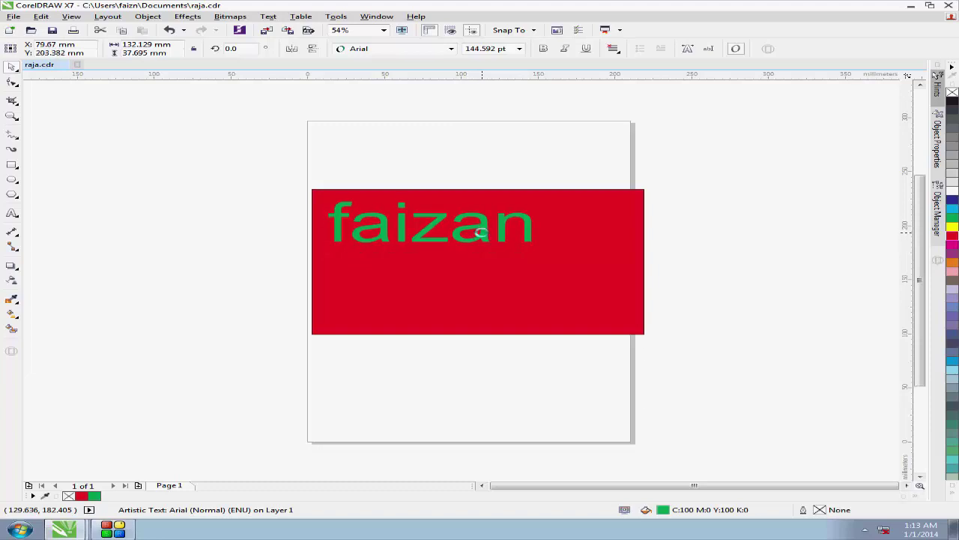
left_click(273, 215)
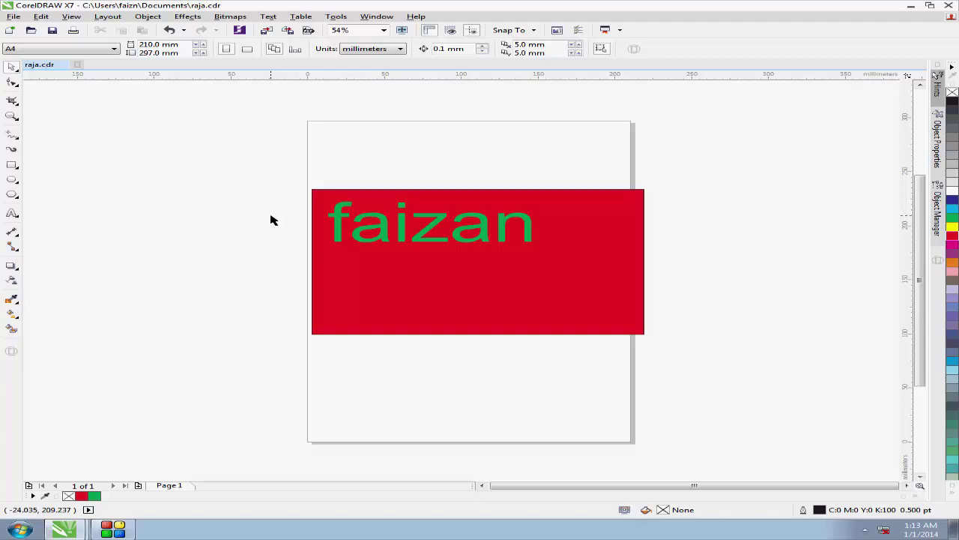
left_click_drag(268, 184, 674, 373)
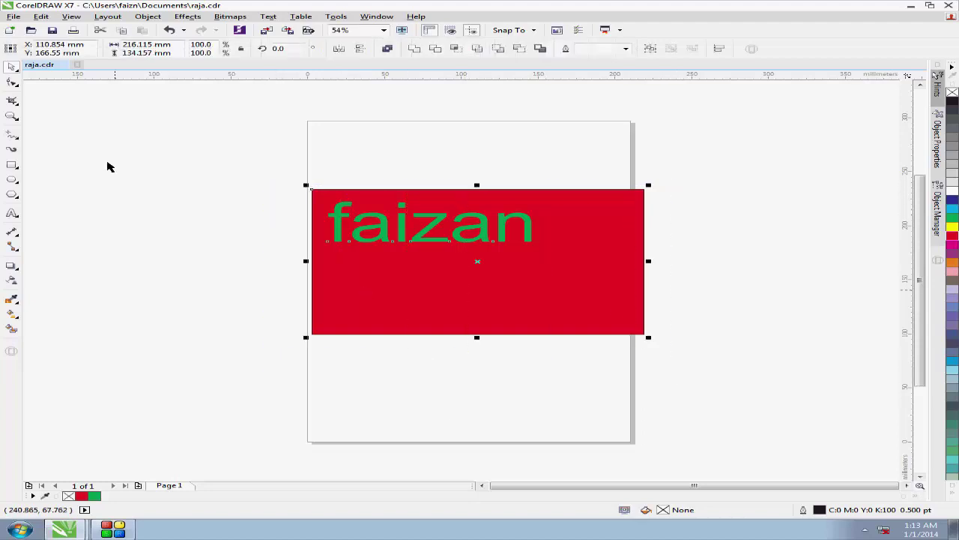
left_click(275, 210)
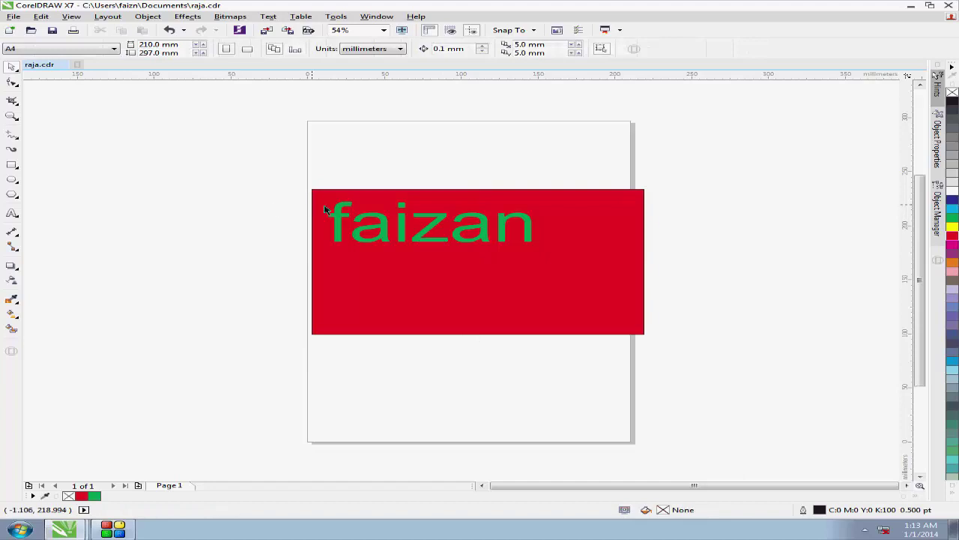
Save the drawing in the Documents library as a CDT template file named faiz, with banner as the template name.
left_click(15, 17)
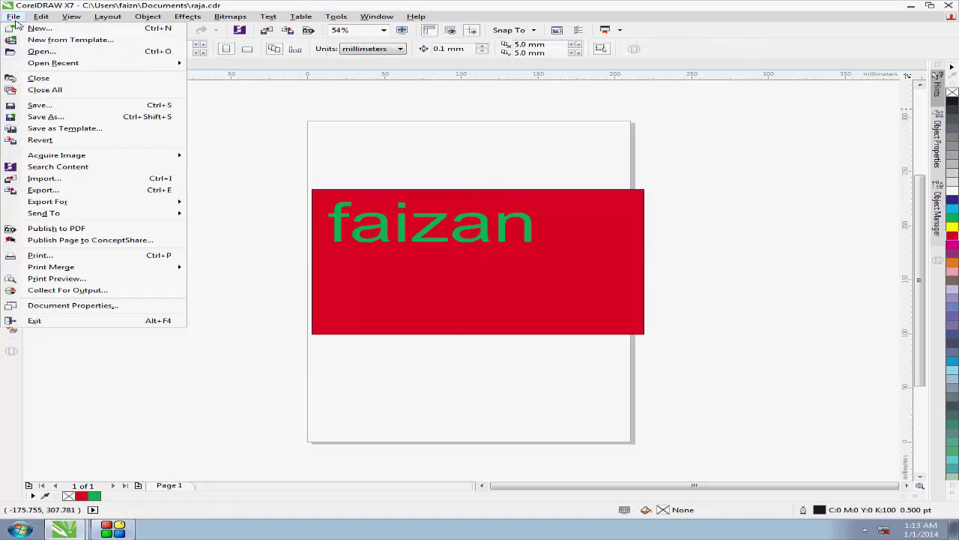
left_click(78, 130)
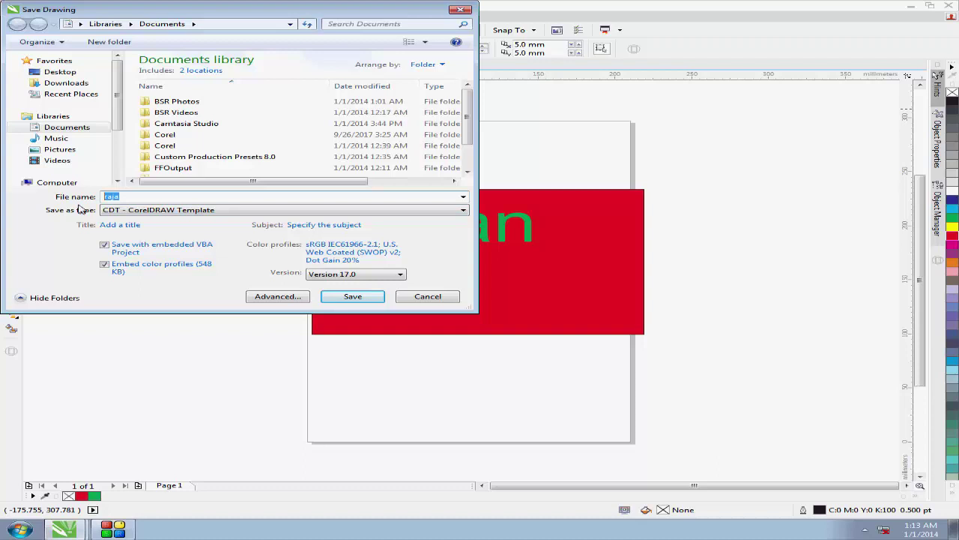
type("r")
key("BackSpace")
type("faiz")
left_click(352, 296)
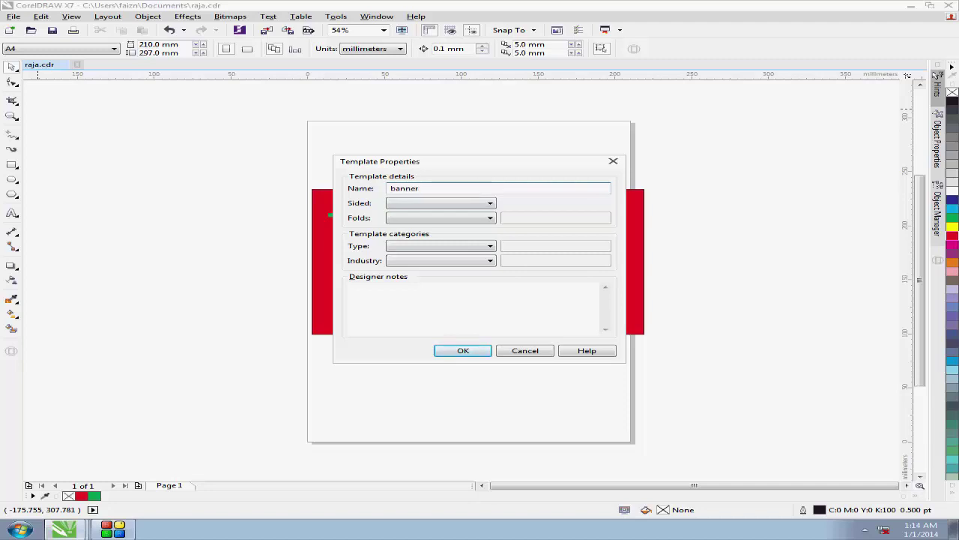
type("banner")
left_click(464, 350)
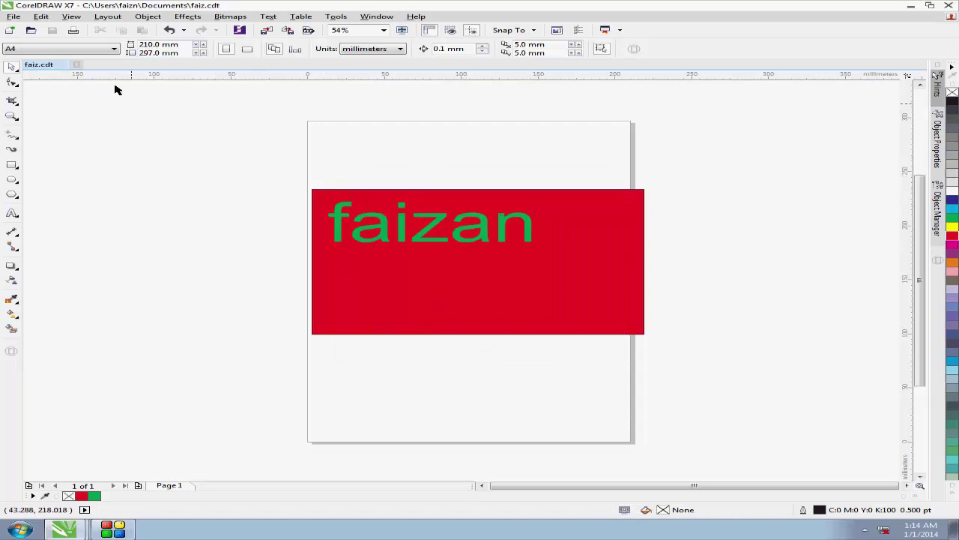
Add a blank drawing and list all local templates for starting a new drawing from a template.
left_click(77, 64)
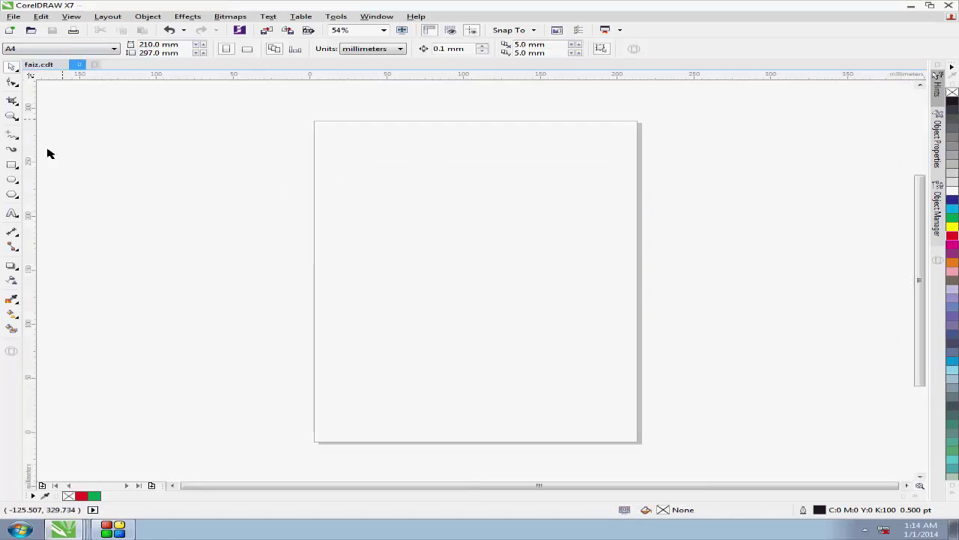
left_click(13, 16)
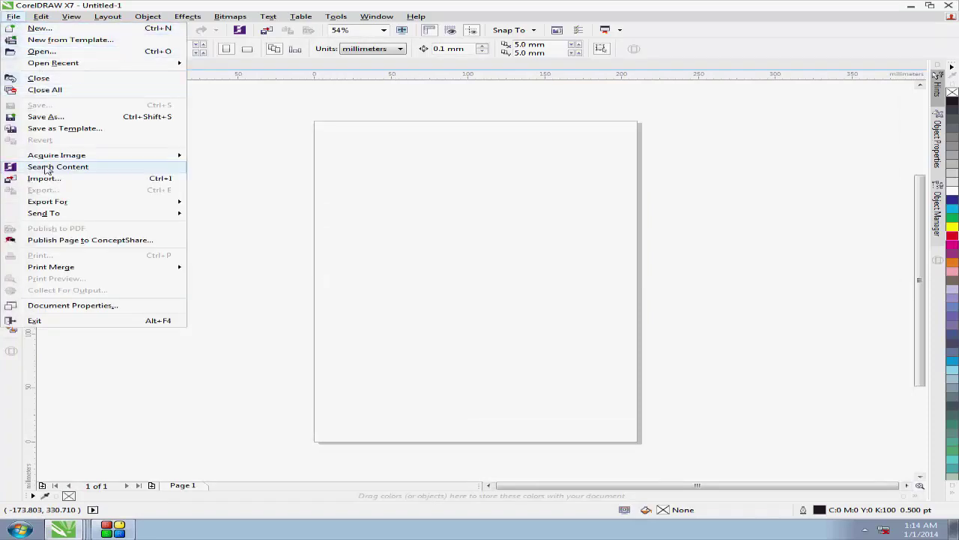
left_click(80, 44)
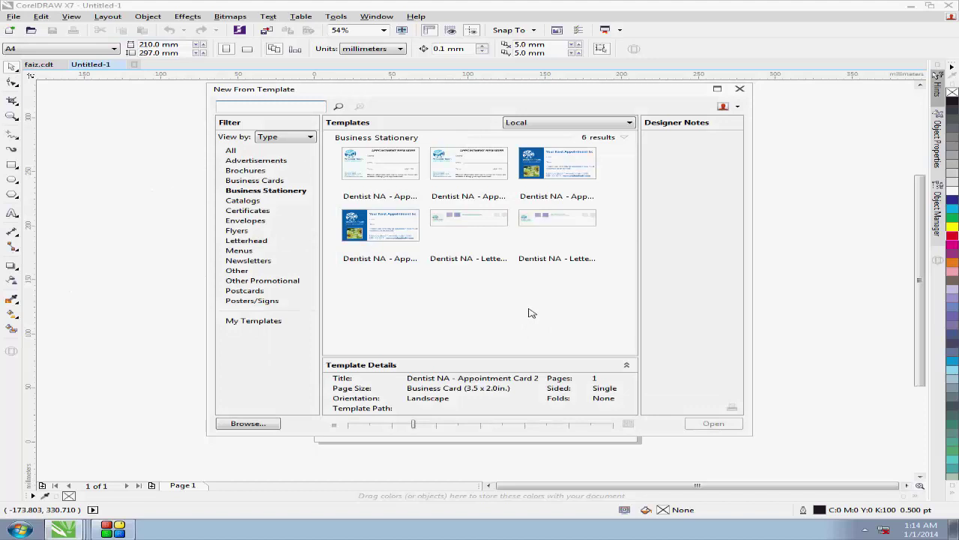
left_click(265, 150)
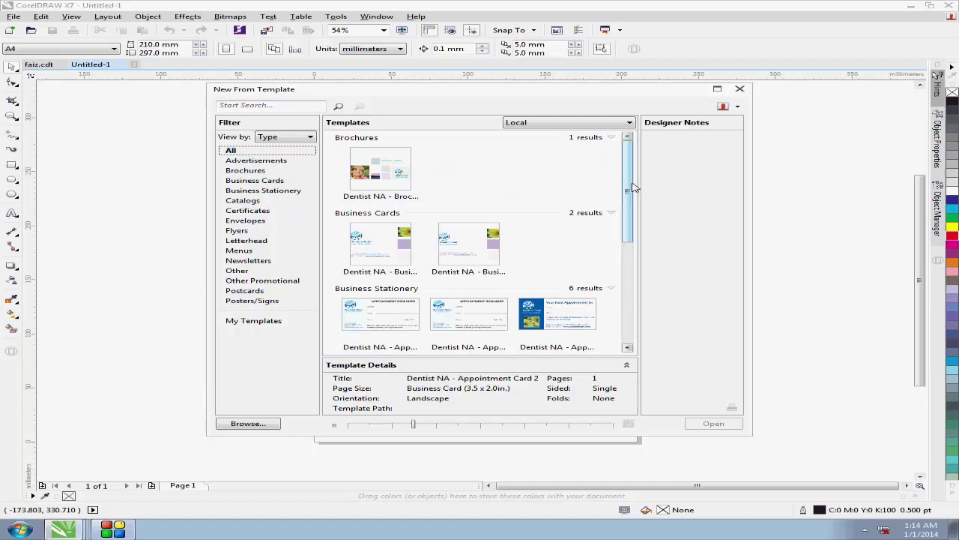
mouse_move(630, 183)
left_mouse_down()
mouse_move(626, 347)
mouse_move(629, 167)
left_mouse_up()
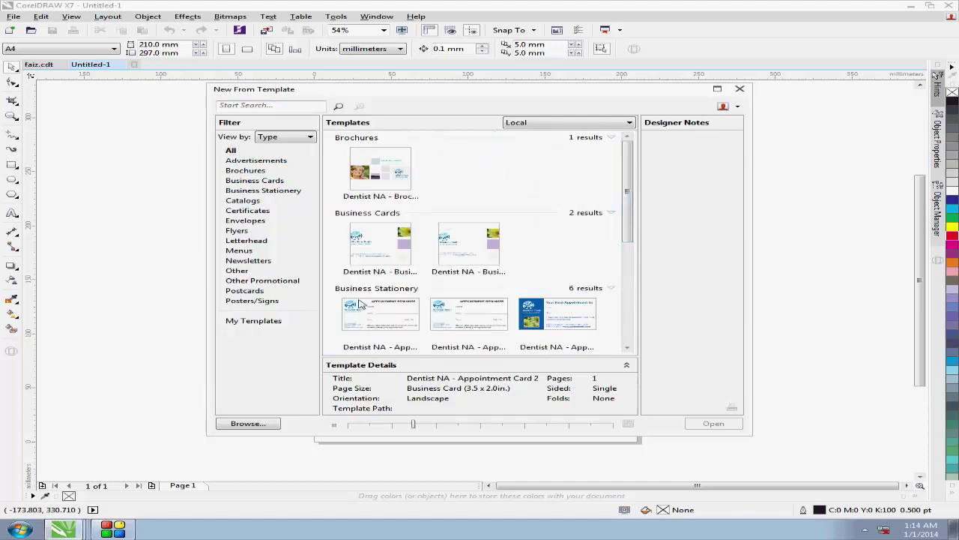
Start a new drawing from the custom faiz.cdt template stored under My Templates.
left_click(254, 324)
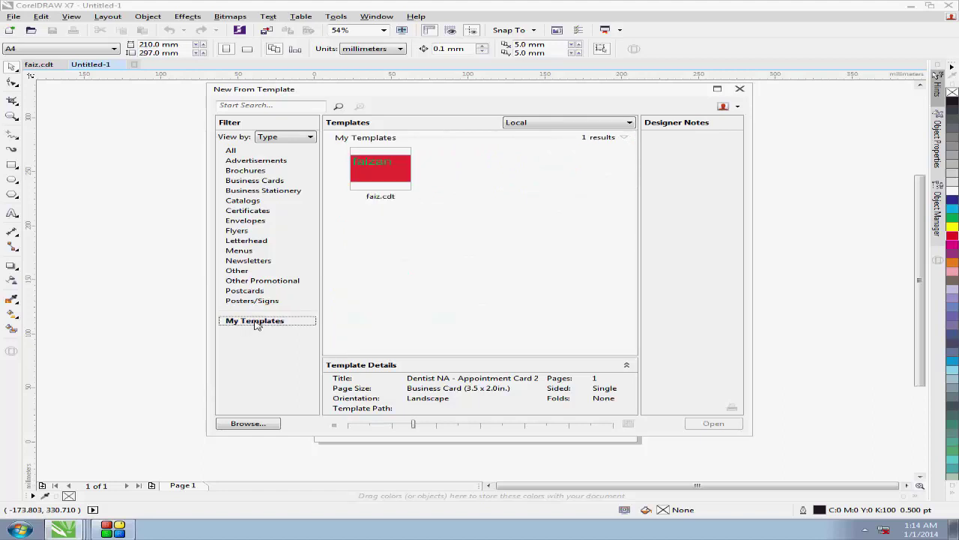
left_click(375, 169)
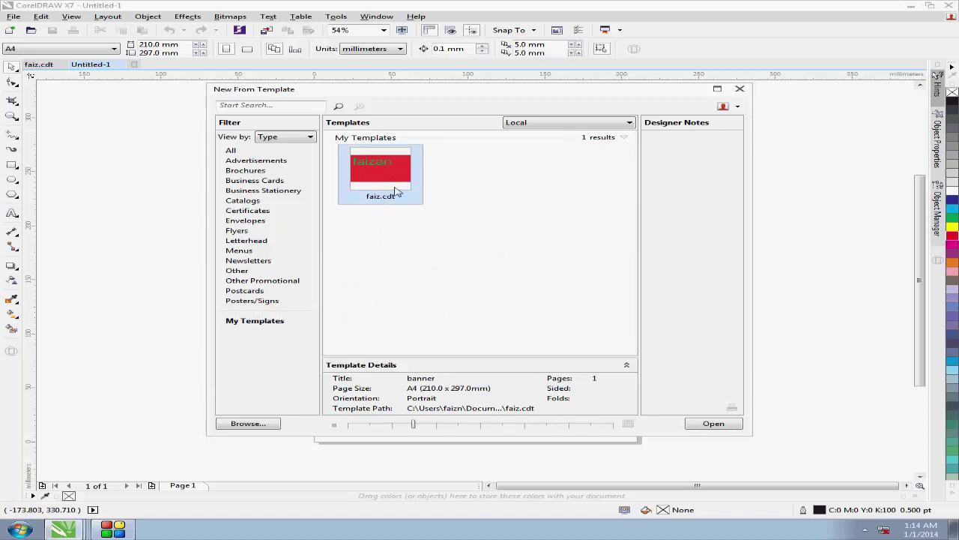
left_click(712, 424)
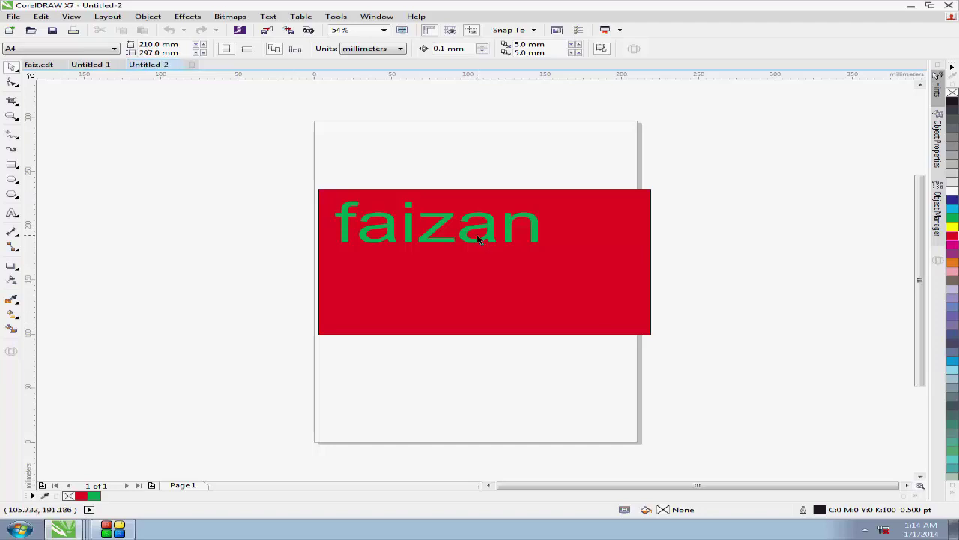
Select the green text in the template-based drawing, close that drawing without saving, and close the blank Untitled-1 drawing.
left_click(487, 261)
double_click(500, 225)
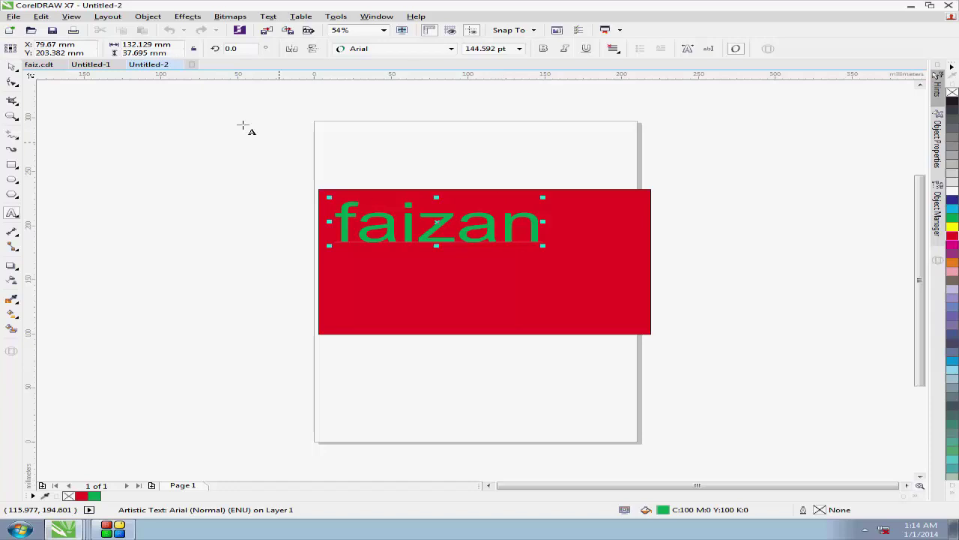
left_click(179, 64)
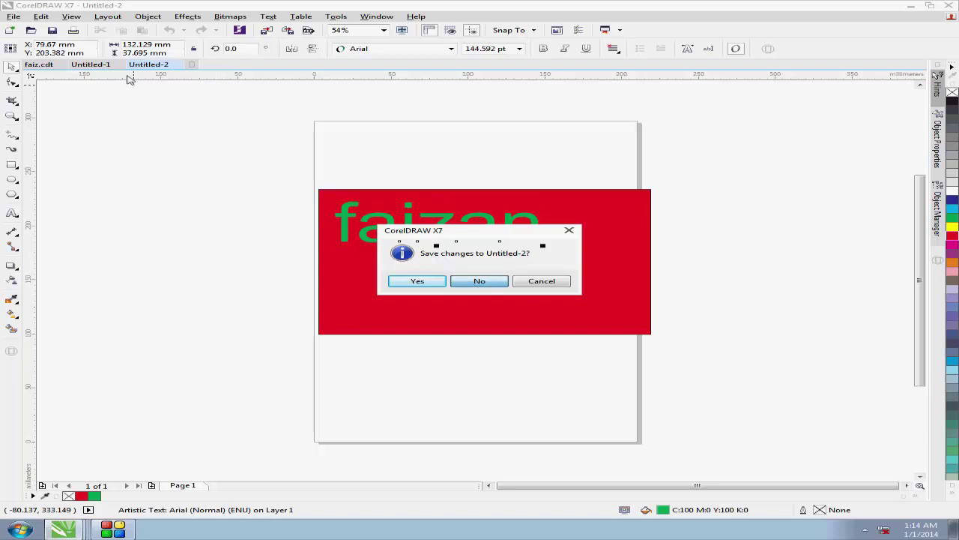
left_click(478, 281)
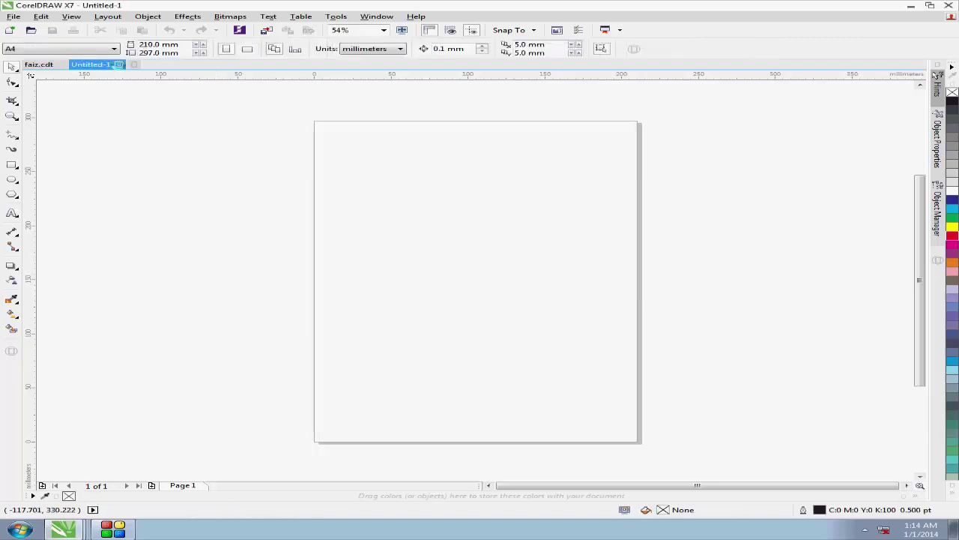
left_click(118, 64)
Save a copy of the open template drawing to the Desktop as a CDR file named faizan.
left_click(12, 17)
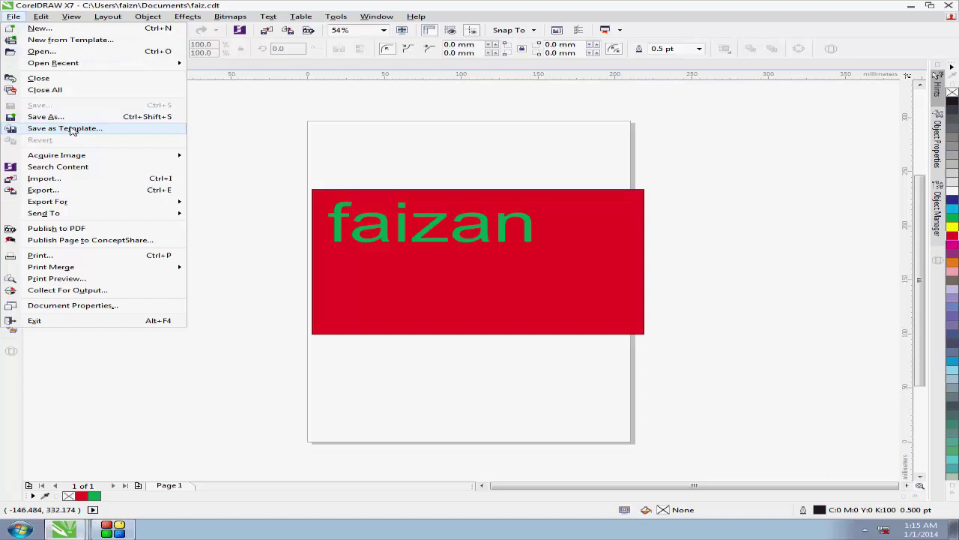
left_click(292, 154)
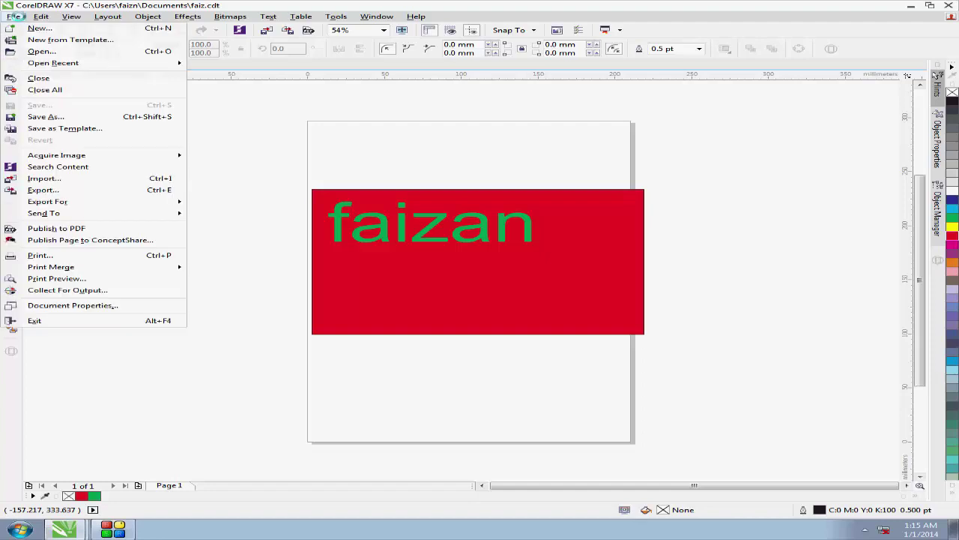
left_click(17, 17)
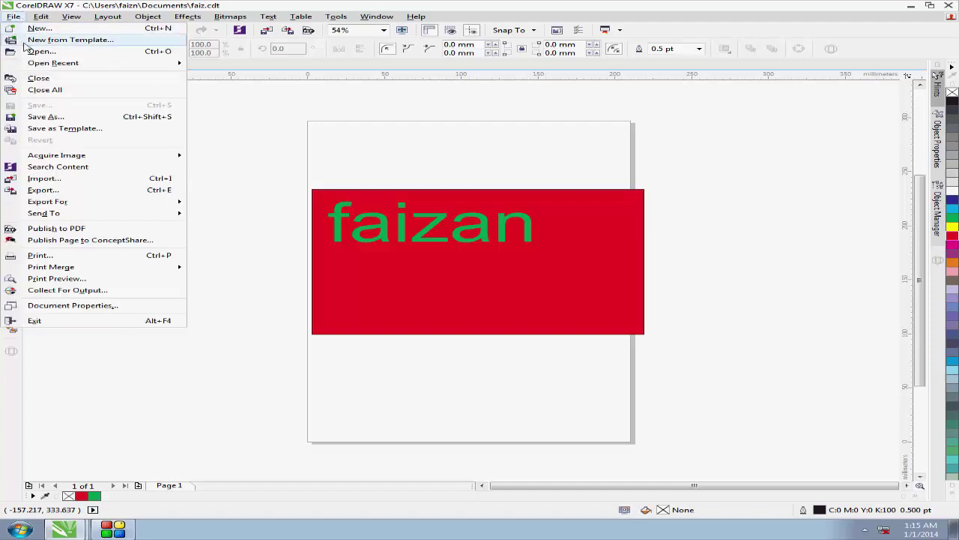
left_click(54, 118)
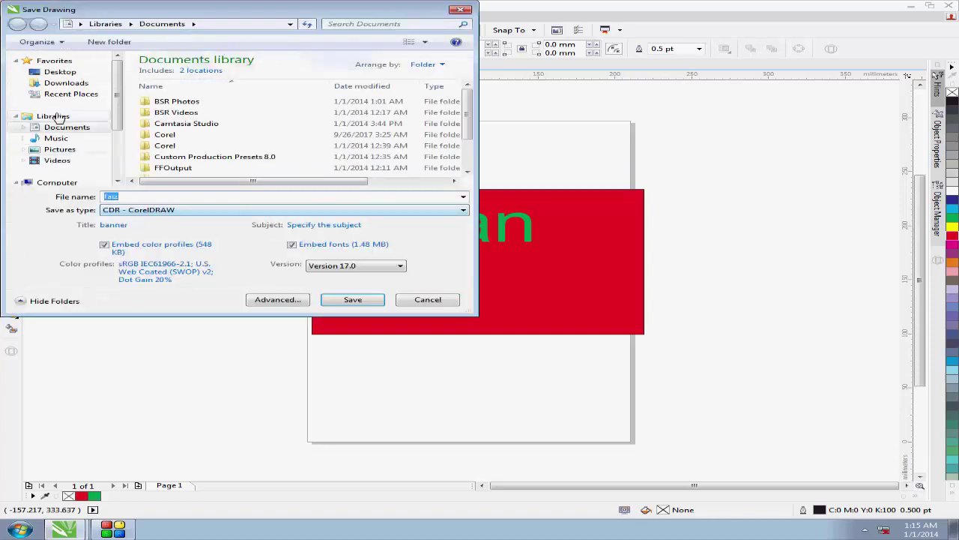
left_click(60, 72)
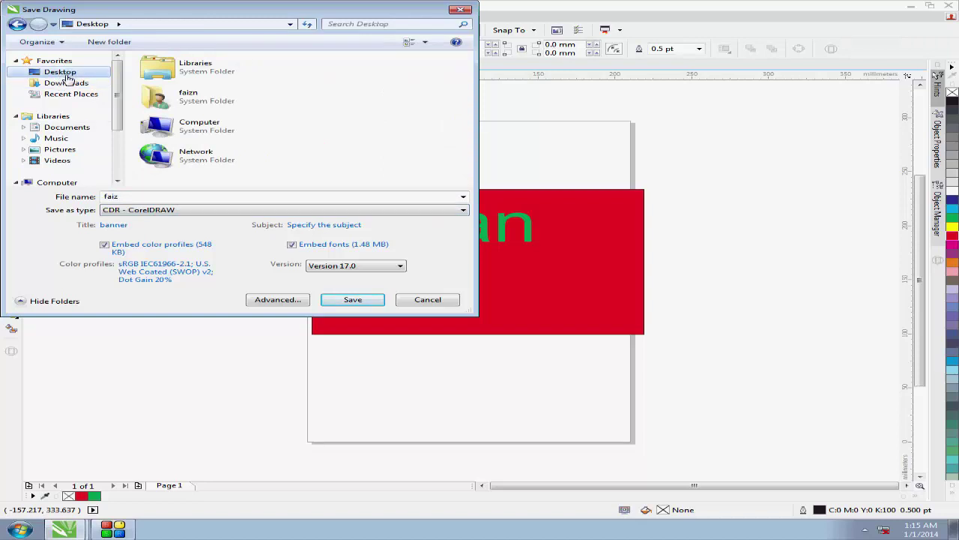
double_click(122, 197)
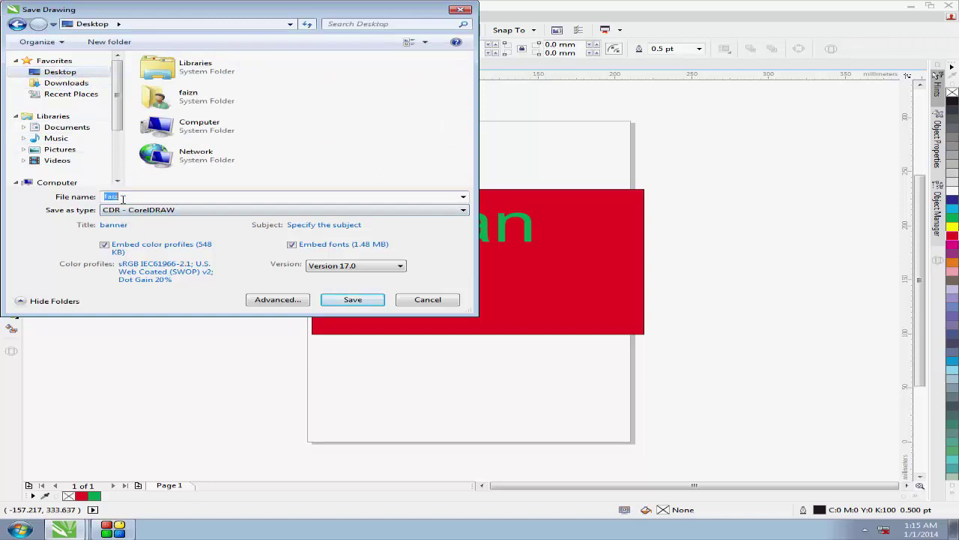
type("faizan")
left_click(334, 302)
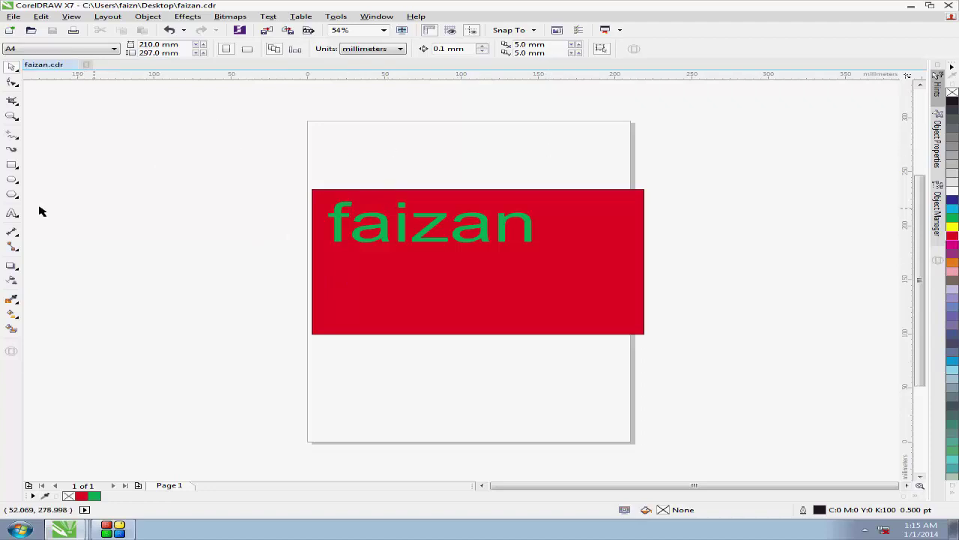
Draw a pentagon about 84 by 84 mm and an ellipse about 48 by 67 mm below the green text.
left_click(11, 194)
mouse_move(283, 242)
left_mouse_down()
mouse_move(442, 323)
mouse_move(419, 343)
mouse_move(416, 335)
left_mouse_up()
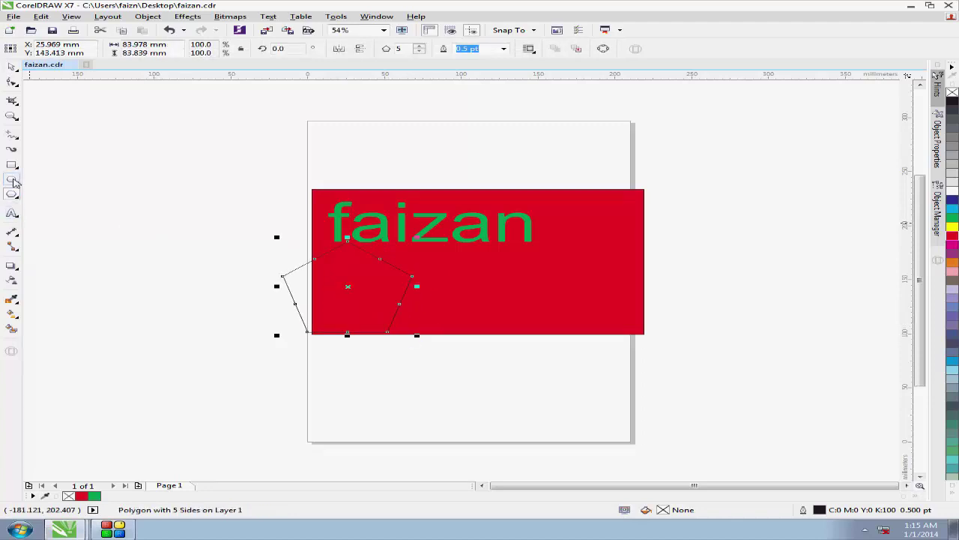
left_click(12, 180)
left_click_drag(471, 258, 556, 337)
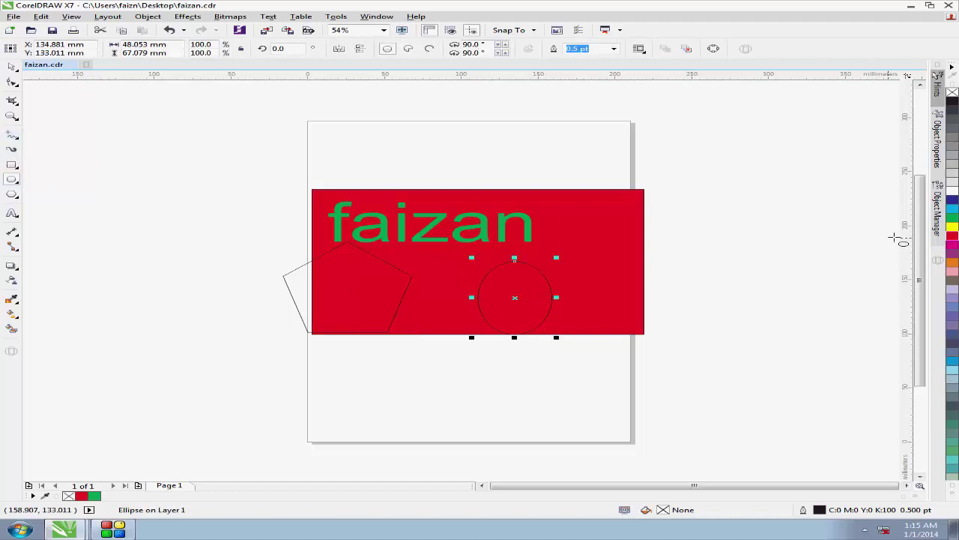
Fill the ellipse with yellow and the pentagon with cyan, and deselect everything.
left_click(952, 226)
left_click(352, 303)
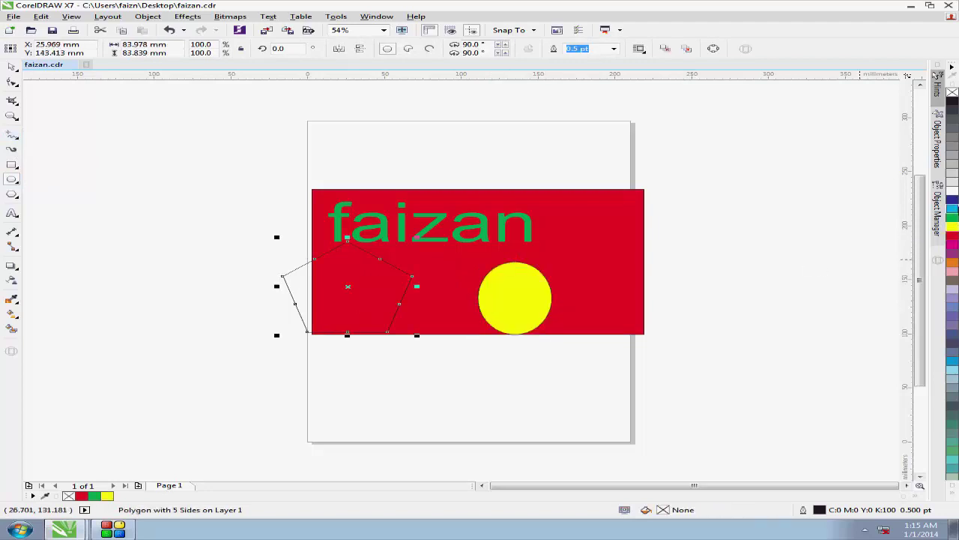
left_click(951, 209)
left_click(707, 339)
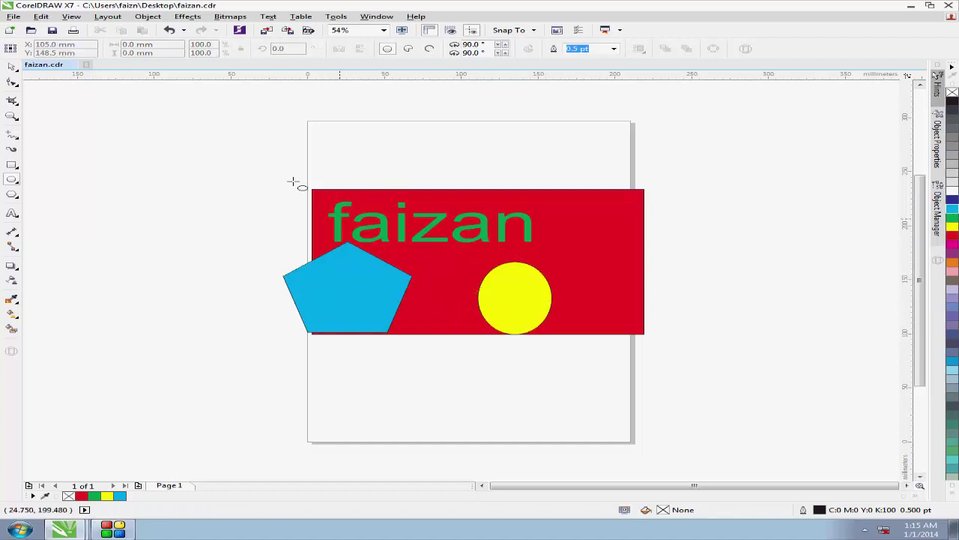
Revert the drawing to its last saved version, discarding the added shapes, and exit the program.
left_click(15, 16)
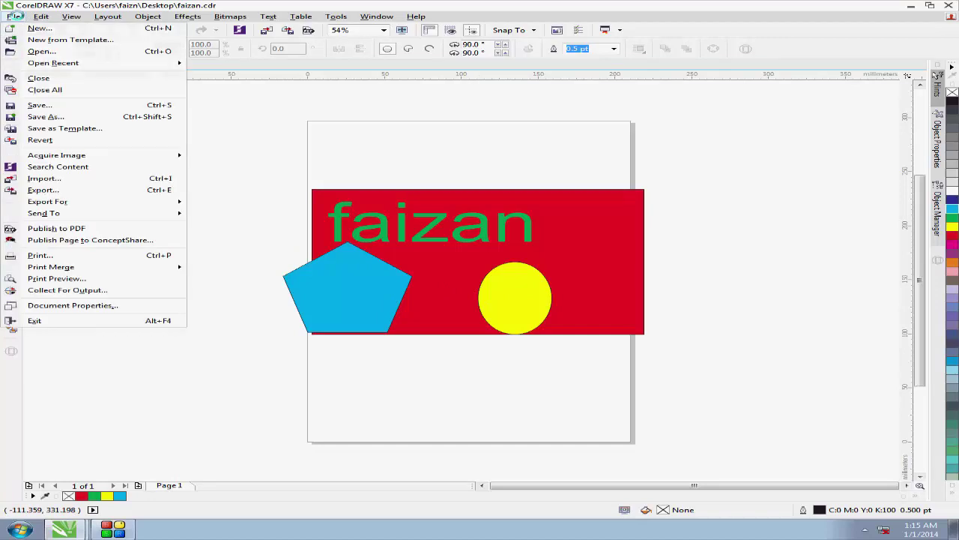
left_click(60, 142)
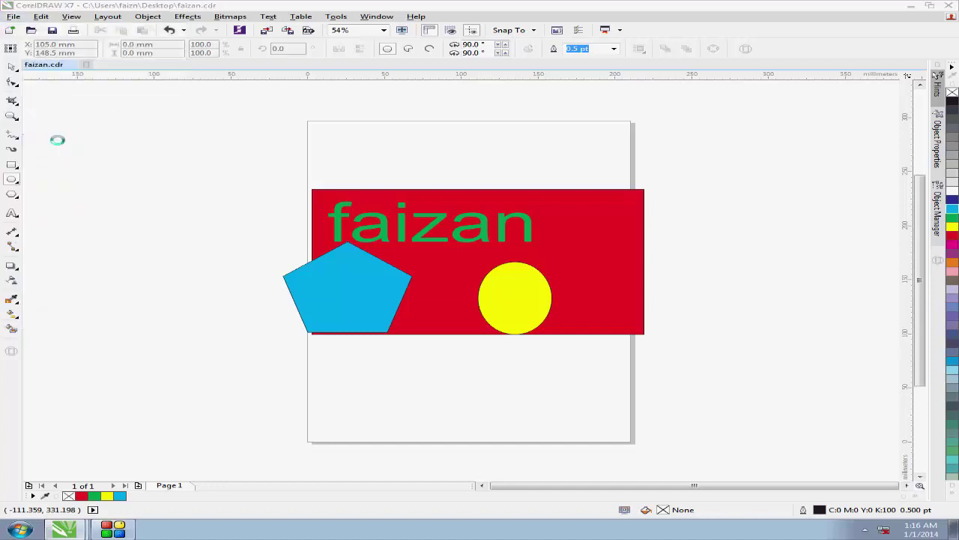
left_click(551, 282)
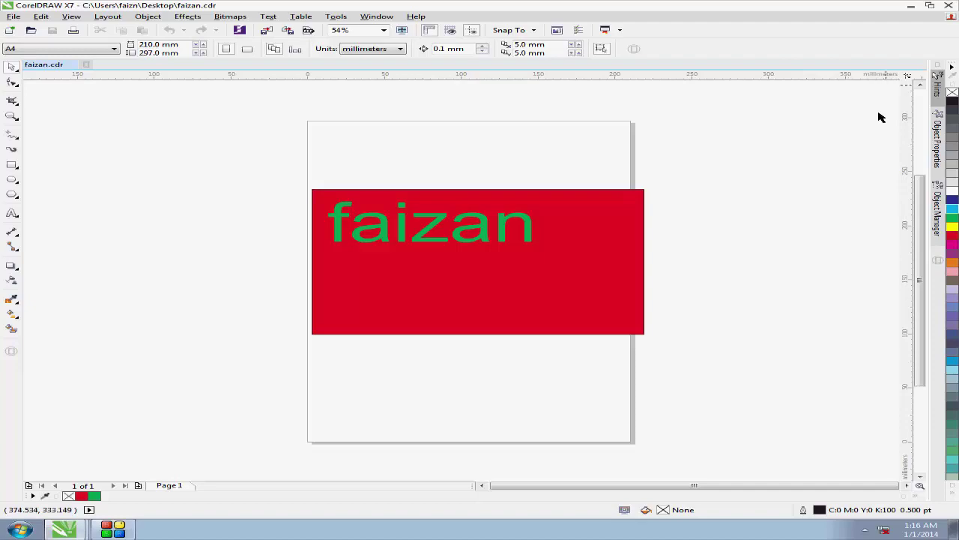
left_click(952, 6)
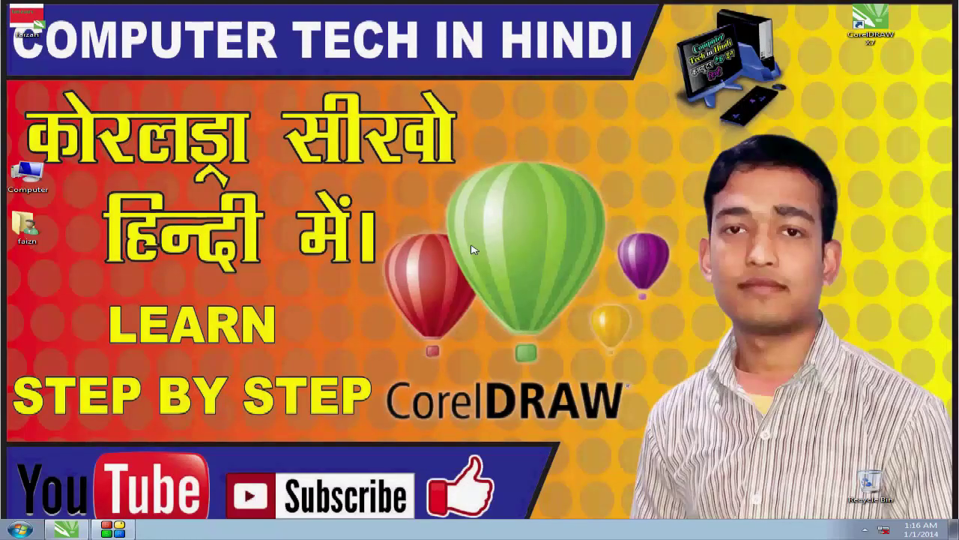